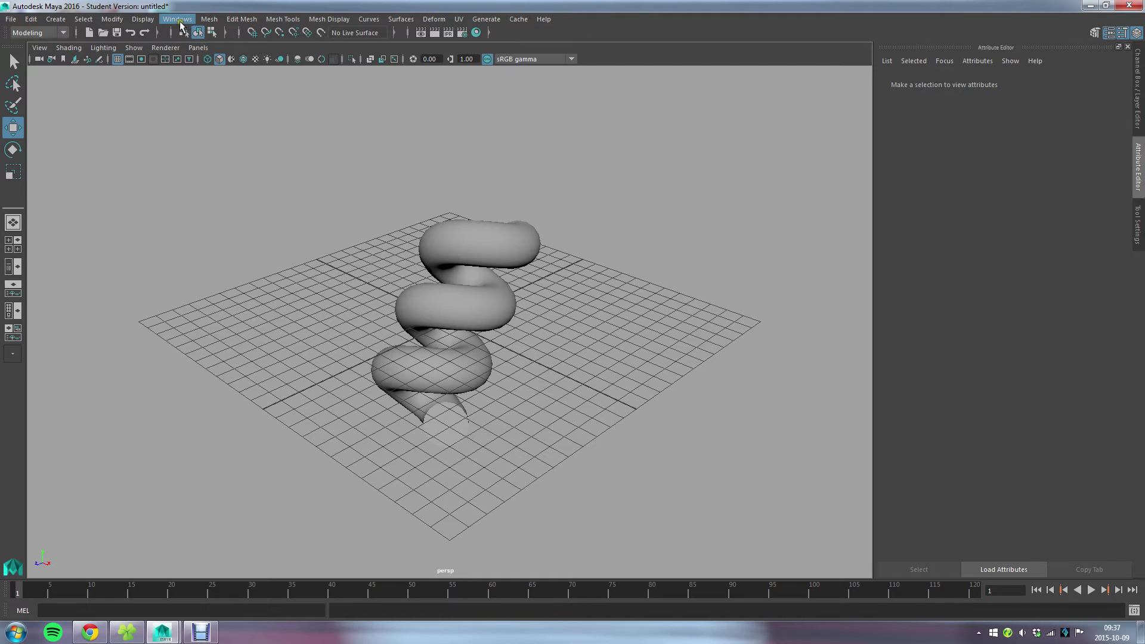
Step: Open Preferences at the Display category and expand the Viewport 2.0 rendering engine list
click(178, 19)
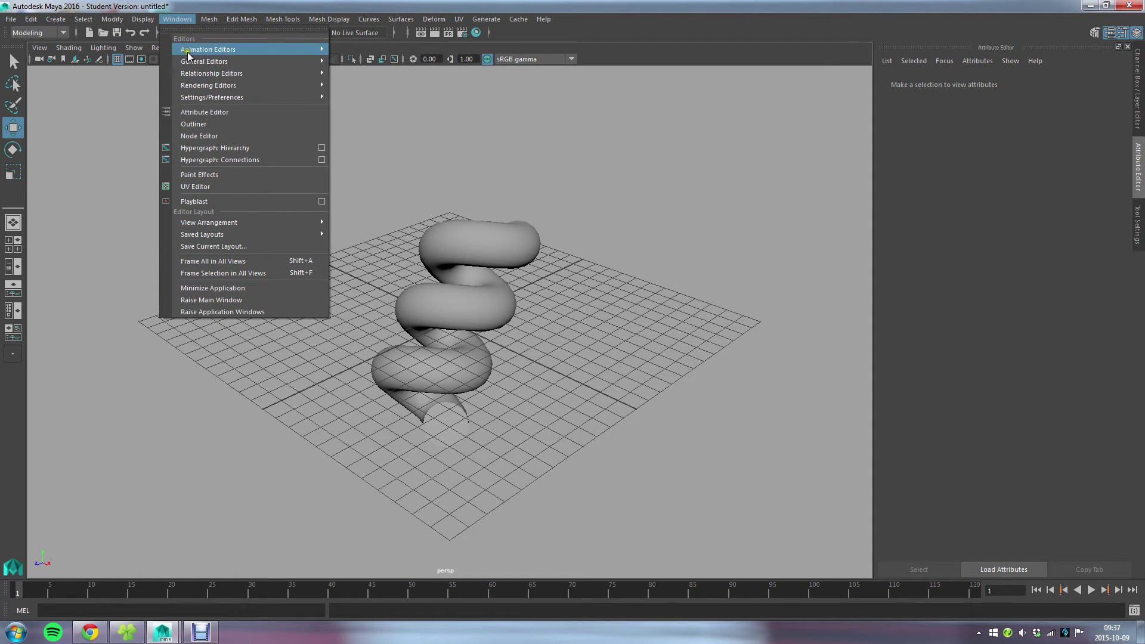
mouse_move(244, 101)
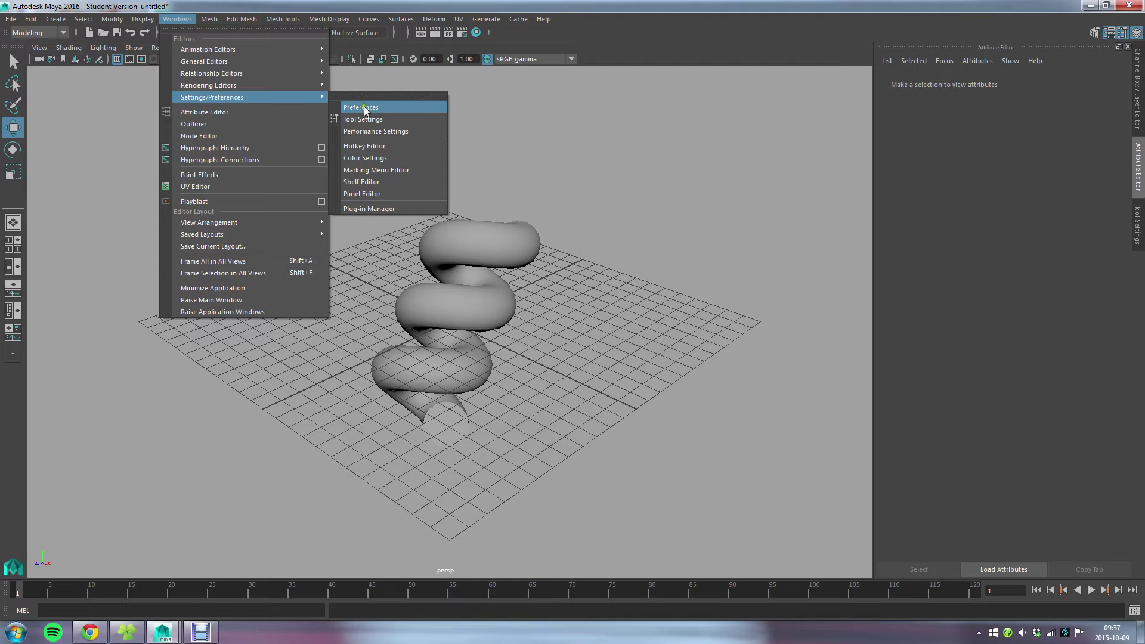
click(427, 110)
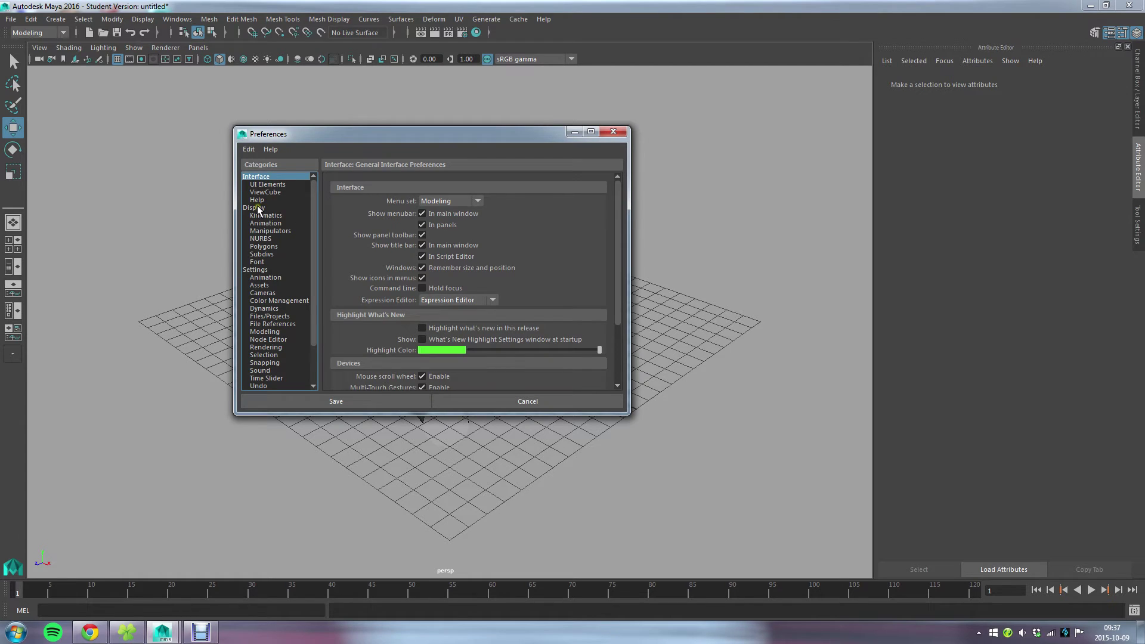
click(256, 208)
drag(624, 204, 620, 261)
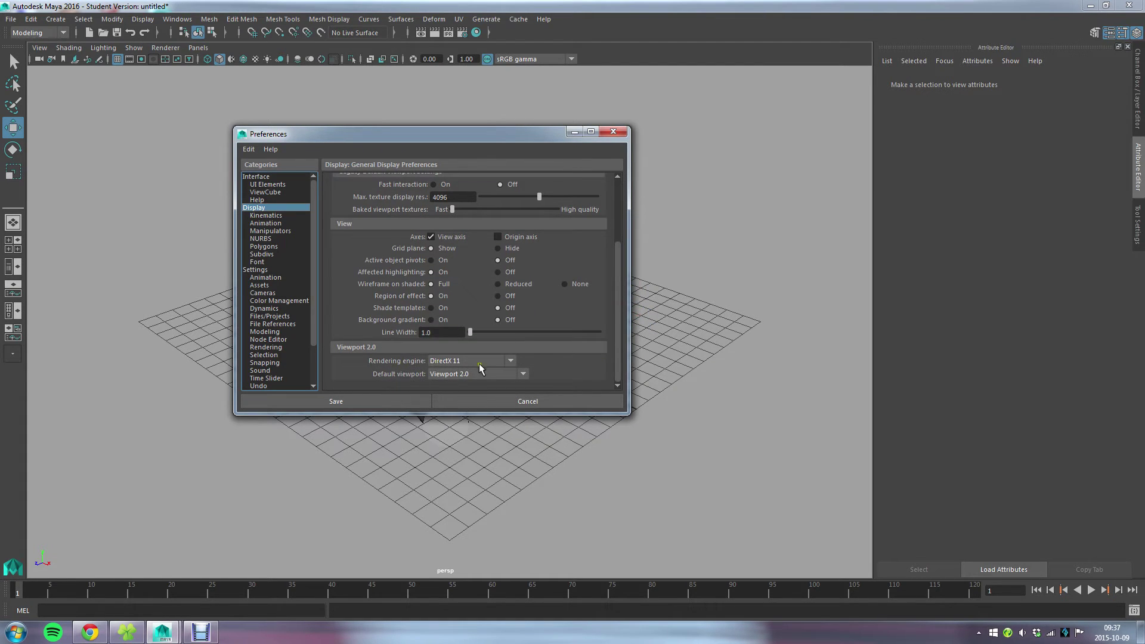
click(502, 361)
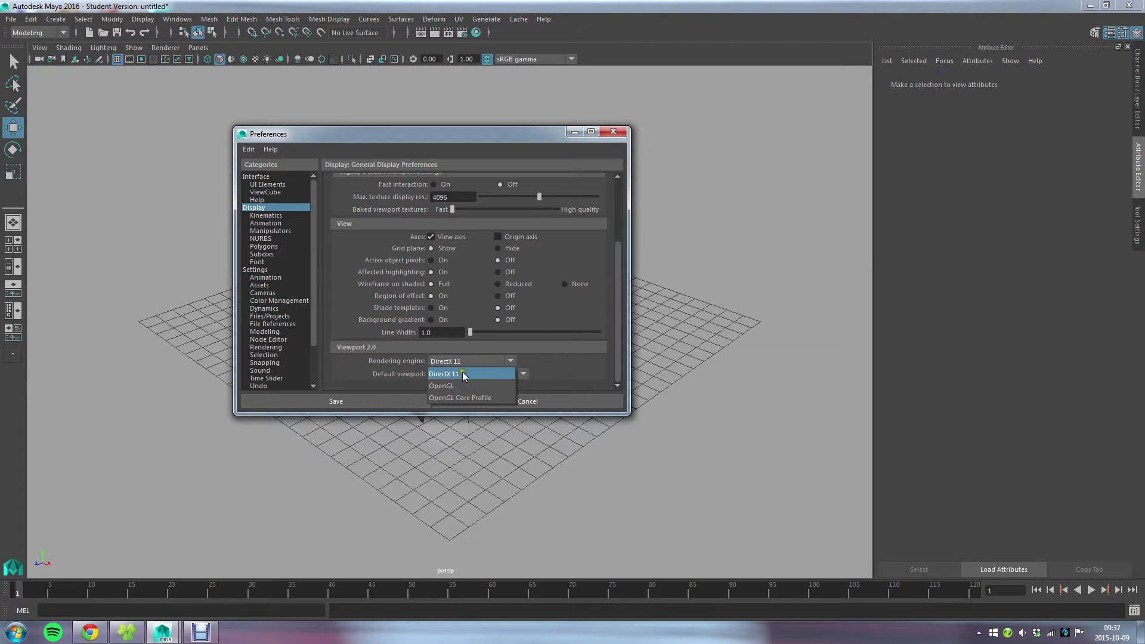
Step: Keep DirectX 11 as the rendering engine and save the preferences
click(544, 141)
click(623, 134)
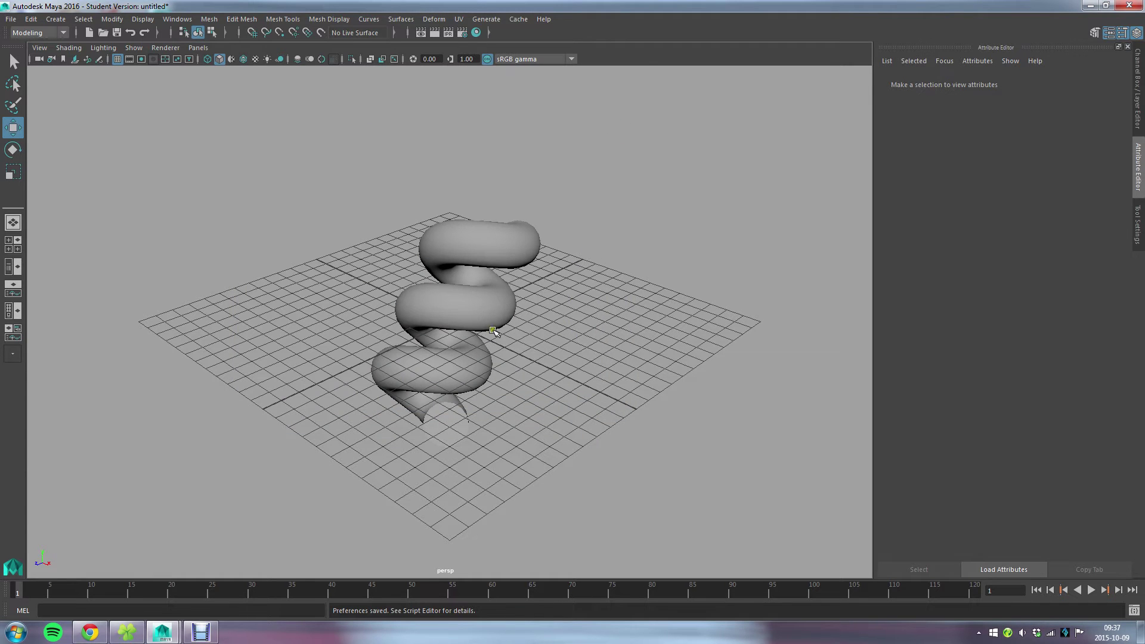
alt+drag(322, 281, 506, 305)
Step: Select the helix and bring up Assign New Material from its marking menu
click(487, 271)
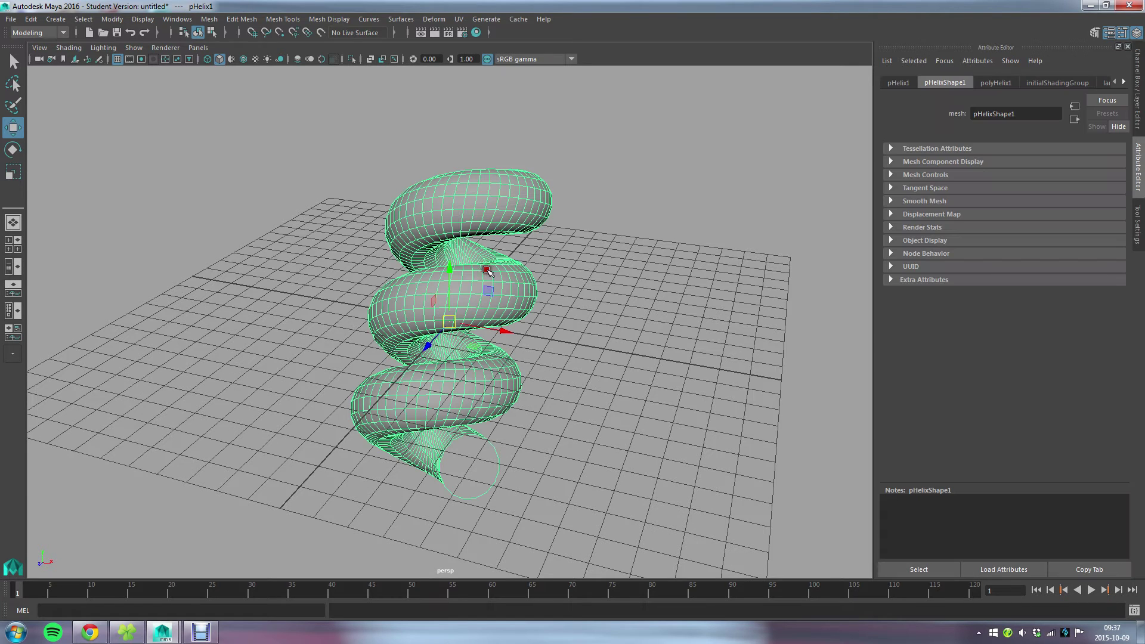
key(q)
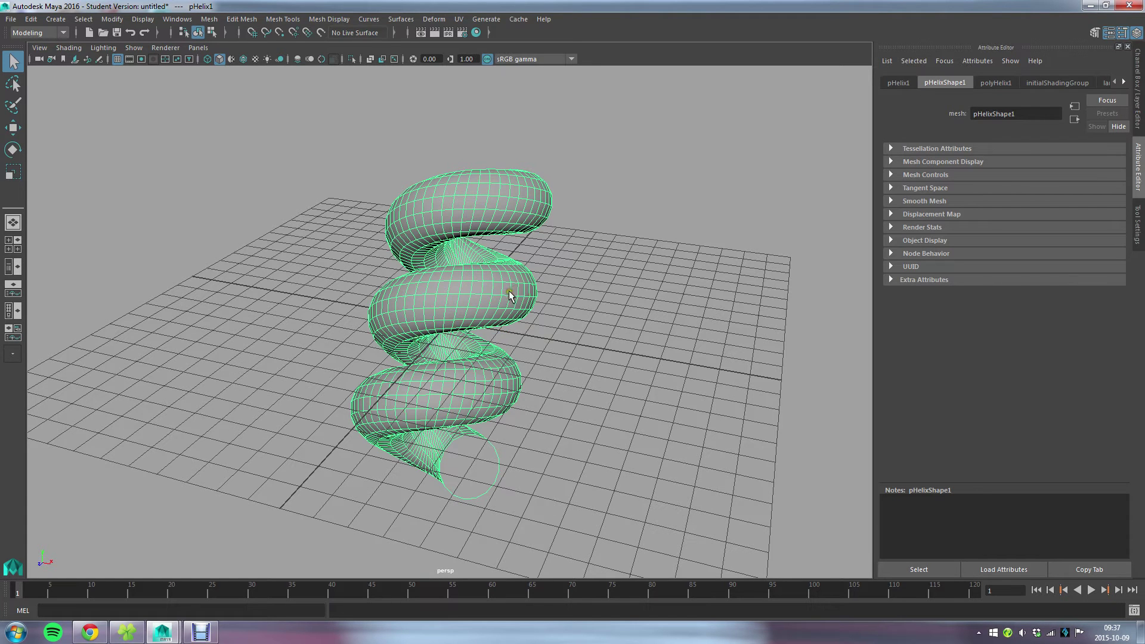
right_drag(448, 245, 479, 539)
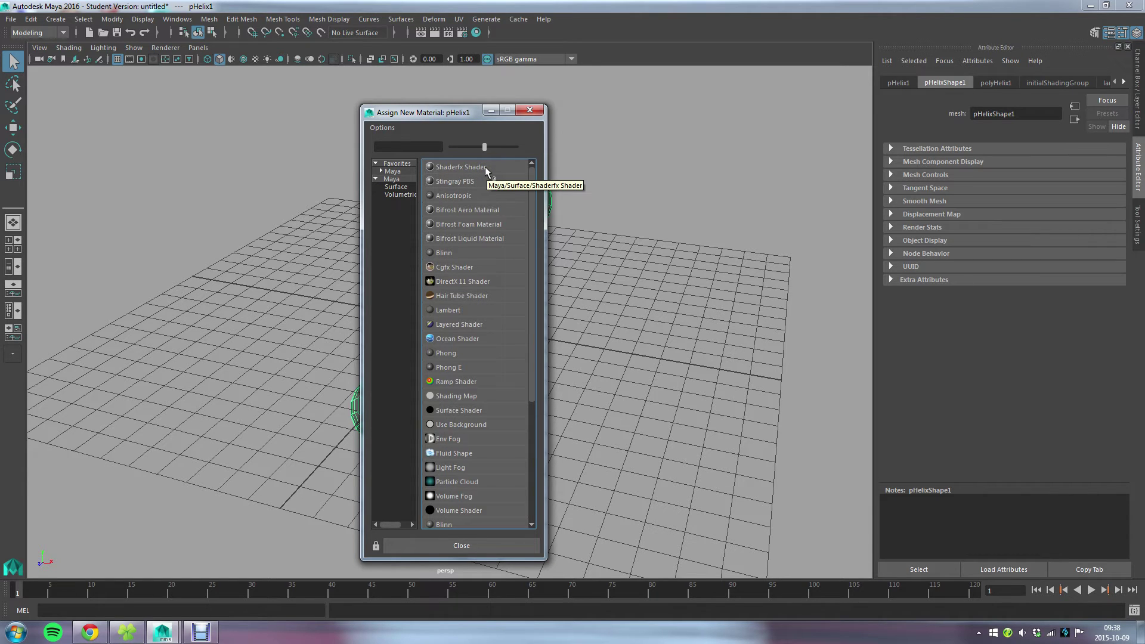
click(174, 19)
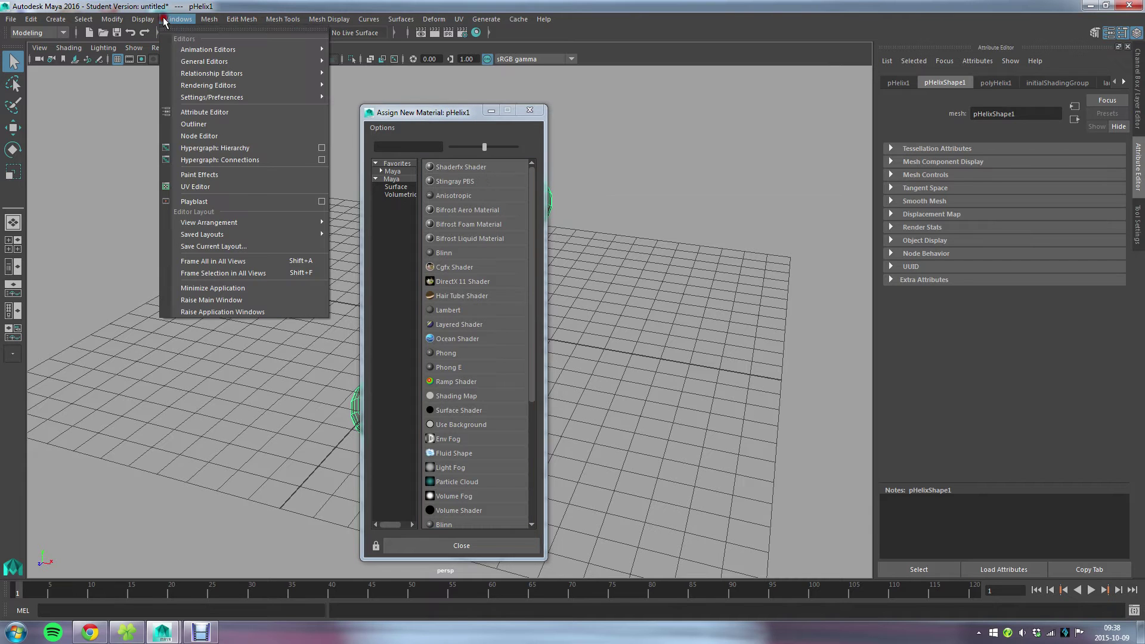
mouse_move(187, 85)
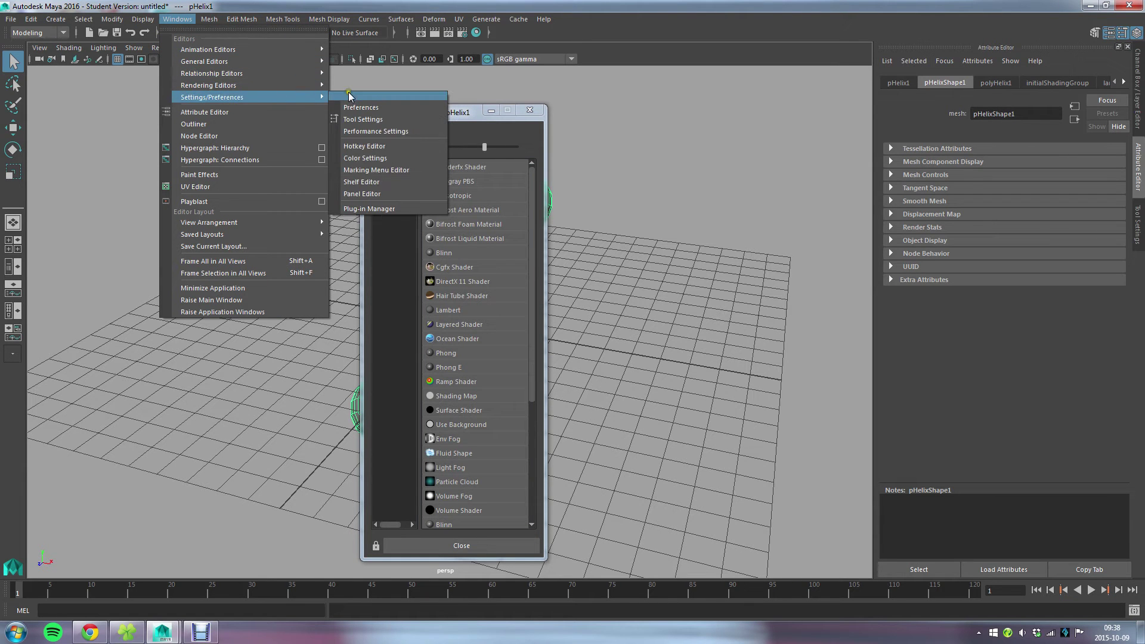
click(376, 209)
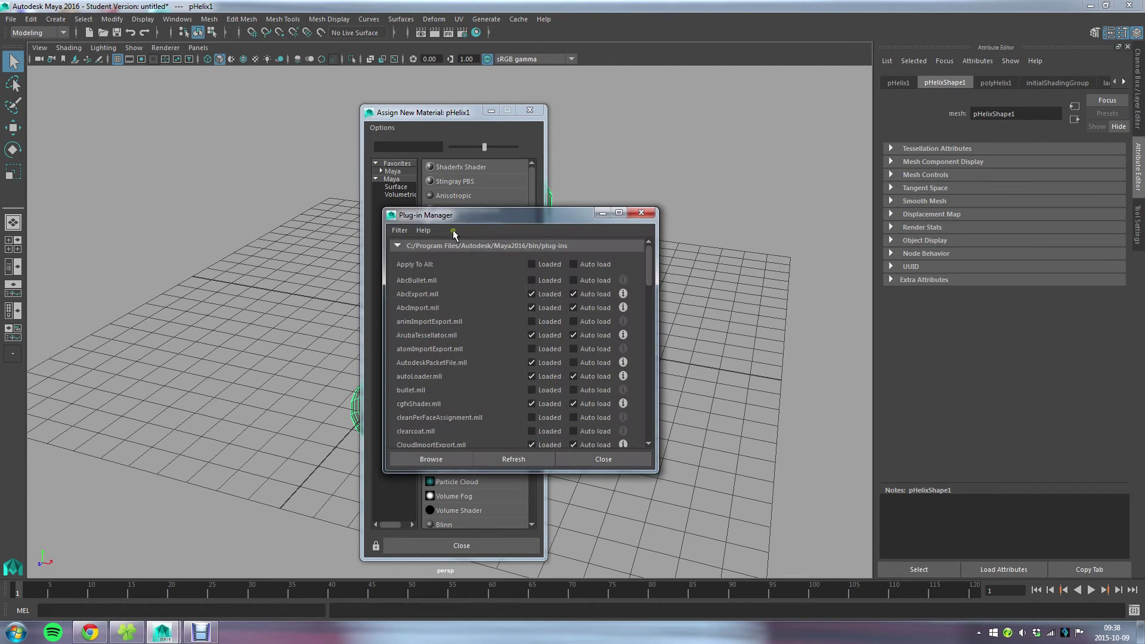
drag(493, 222, 626, 175)
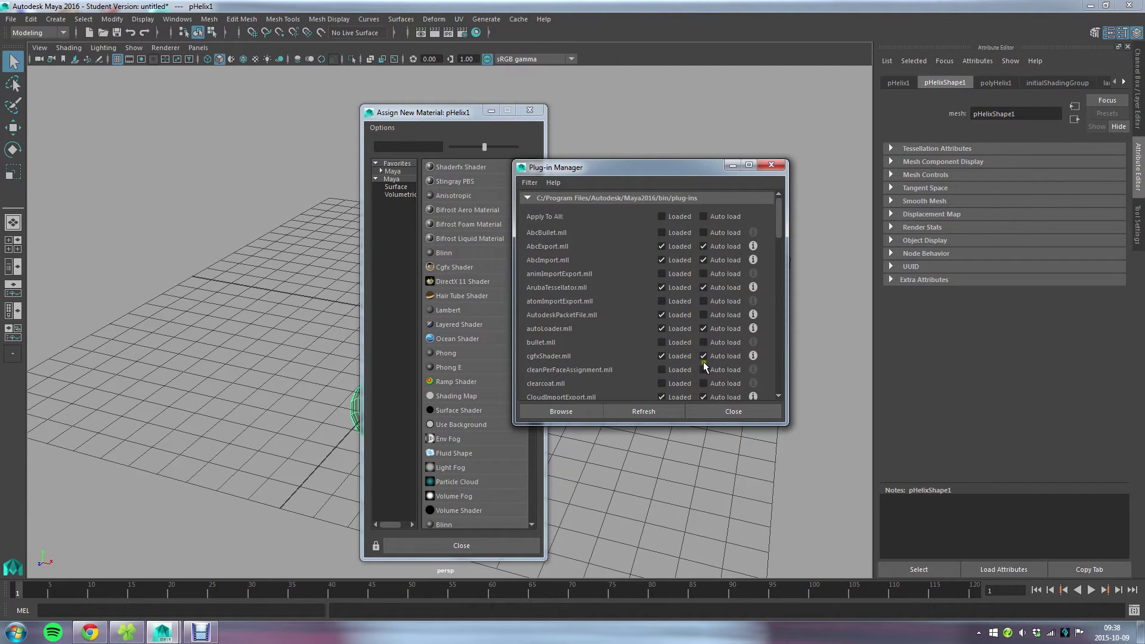
drag(780, 219, 777, 318)
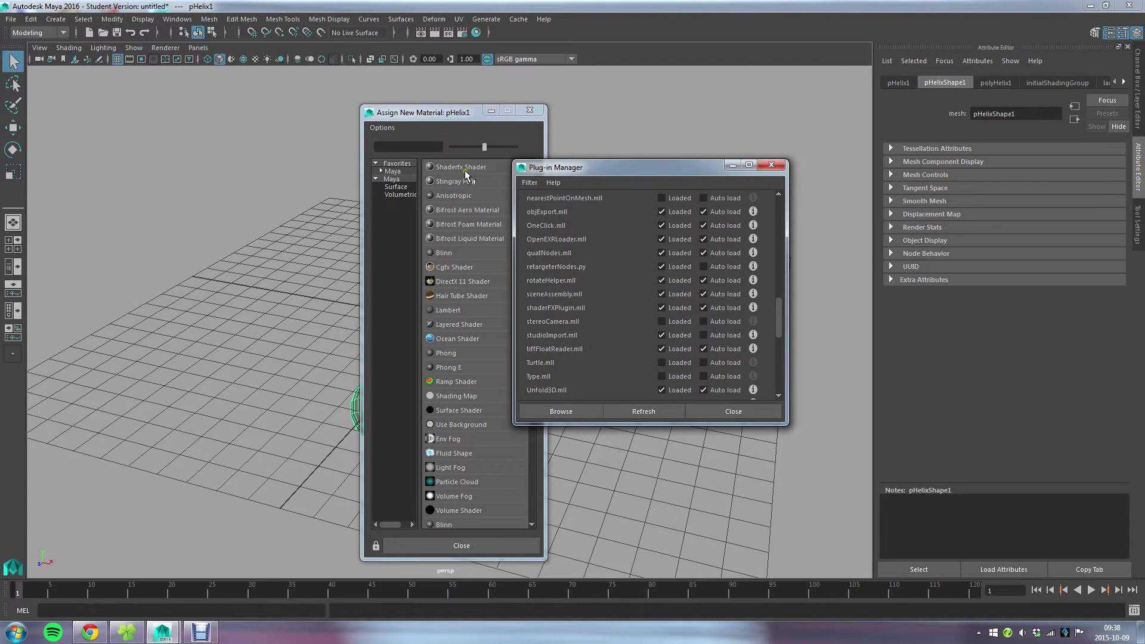
click(758, 412)
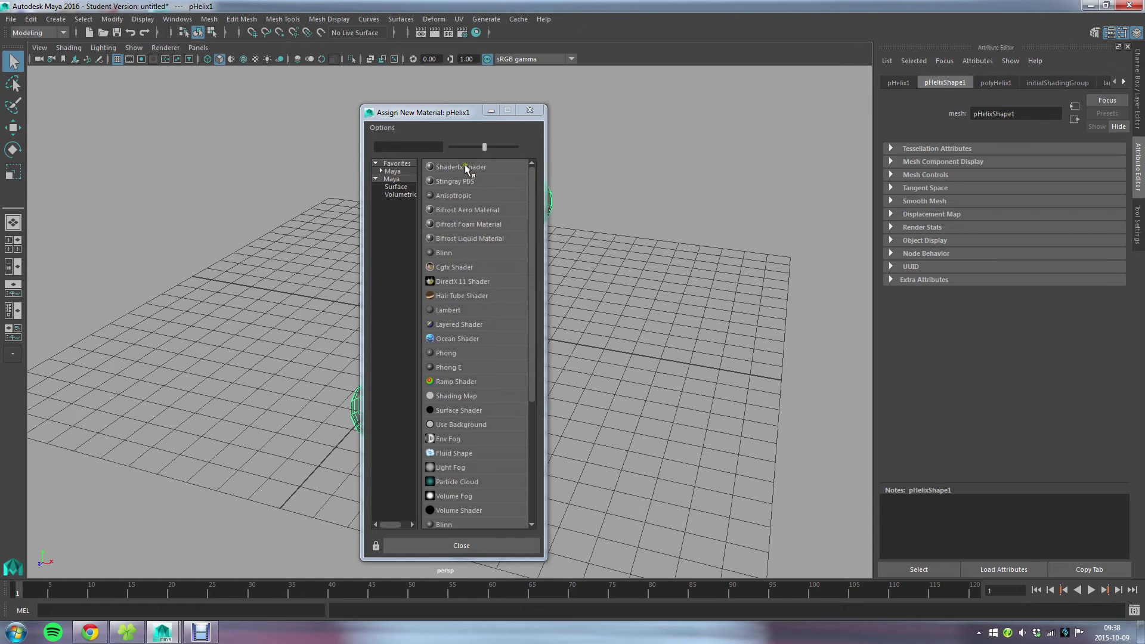
Step: Assign a Shaderfx Shader to the helix and show it shaded with default lighting
click(472, 168)
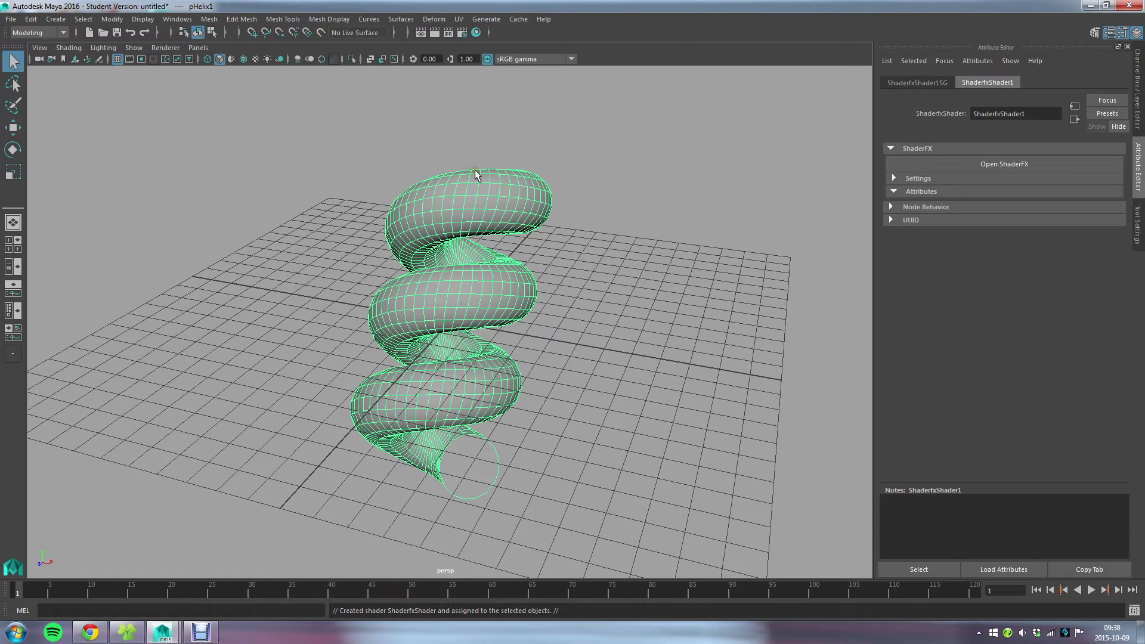
click(256, 59)
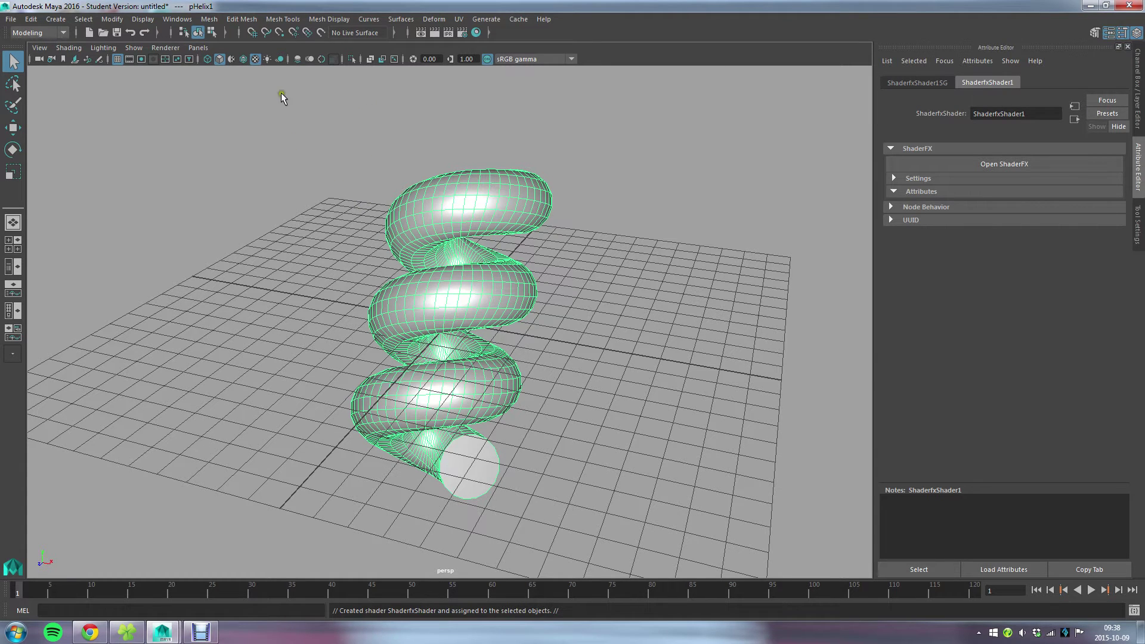
click(268, 59)
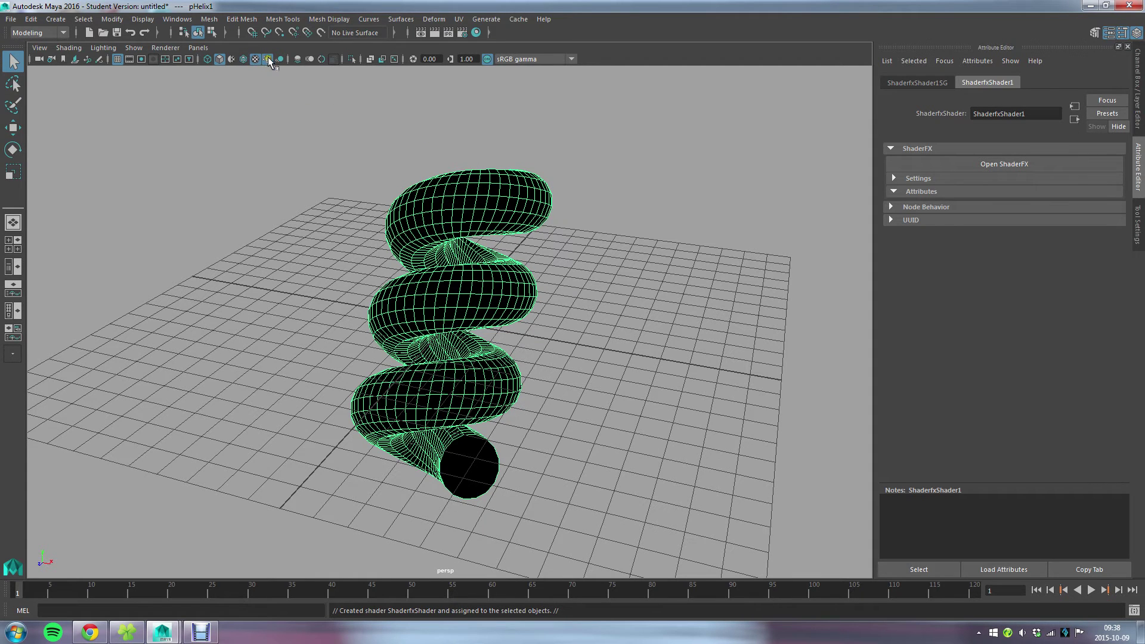
click(268, 59)
alt+drag(715, 220, 618, 217)
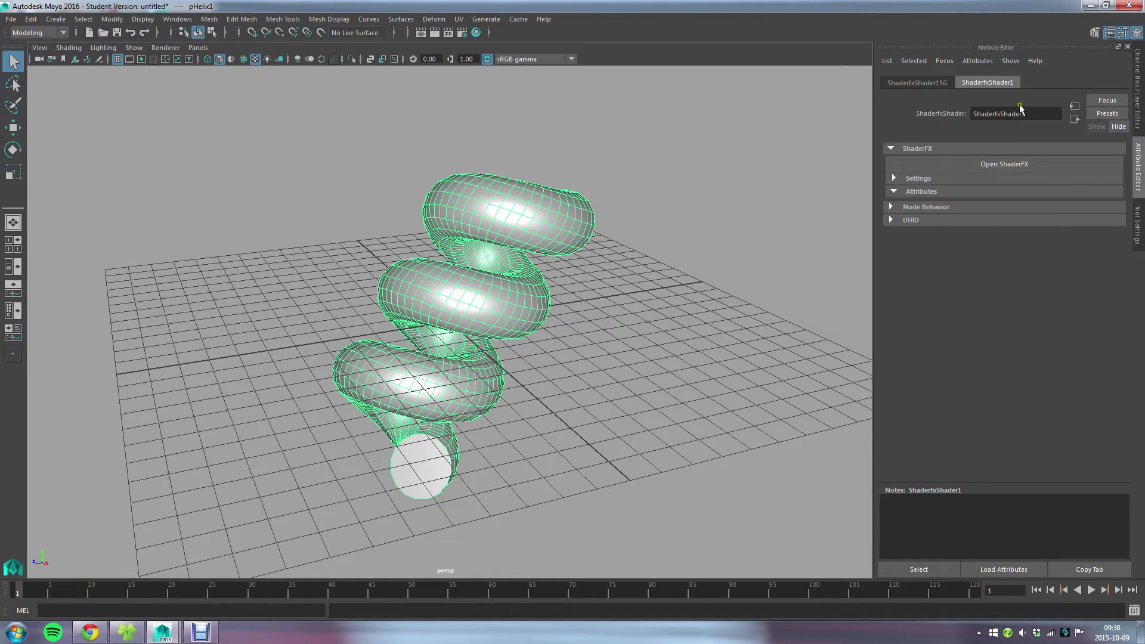
click(1030, 164)
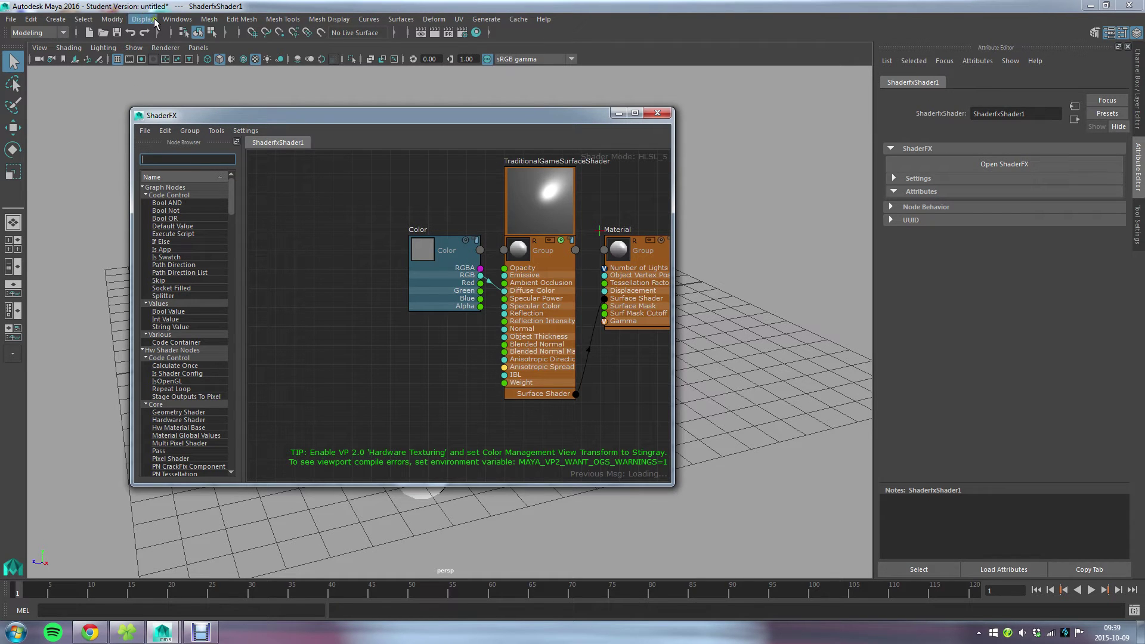
click(177, 19)
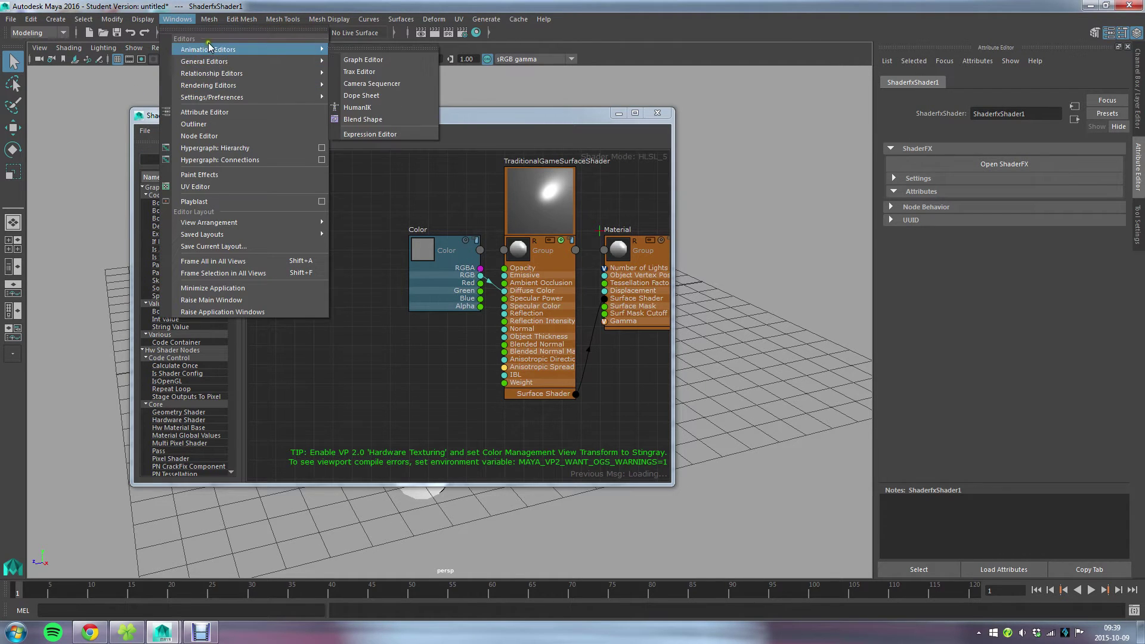
mouse_move(212, 97)
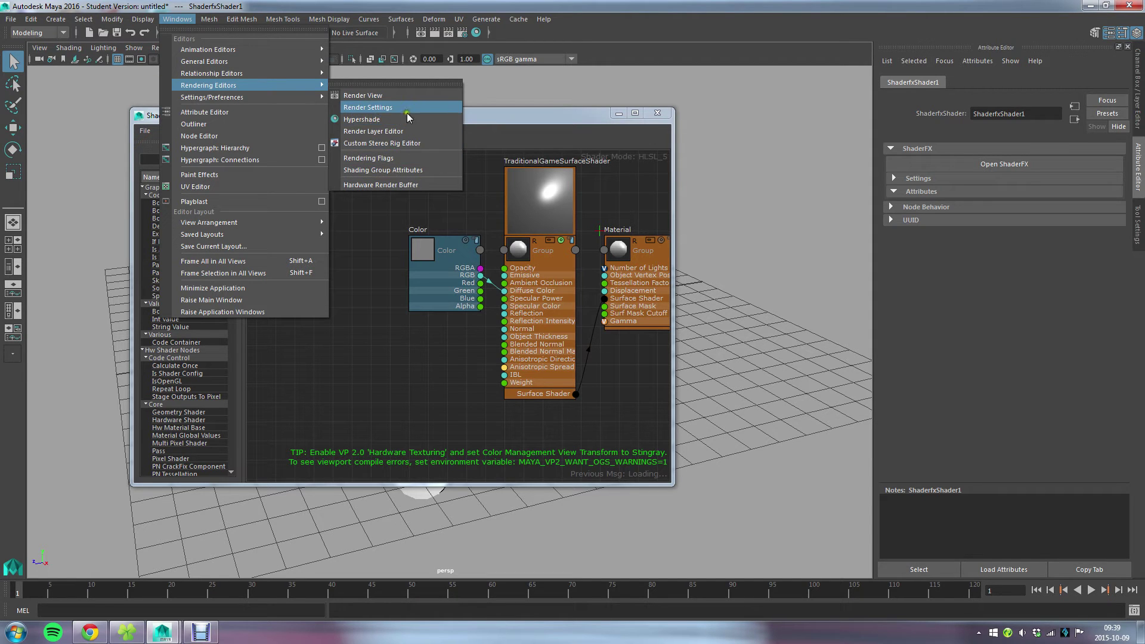
click(586, 130)
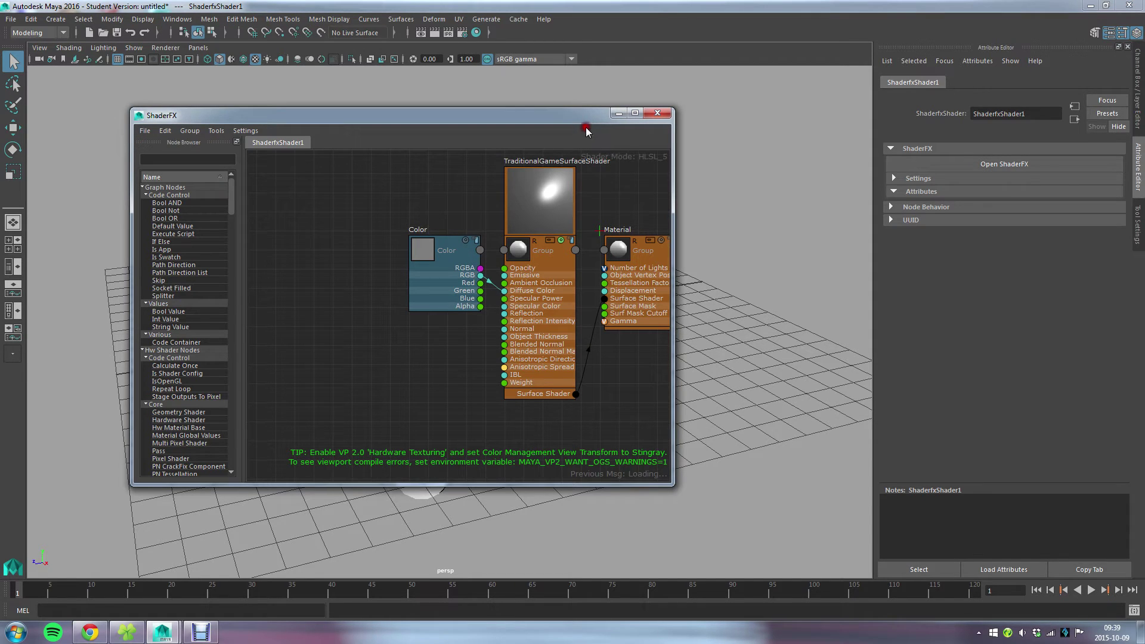
click(1046, 164)
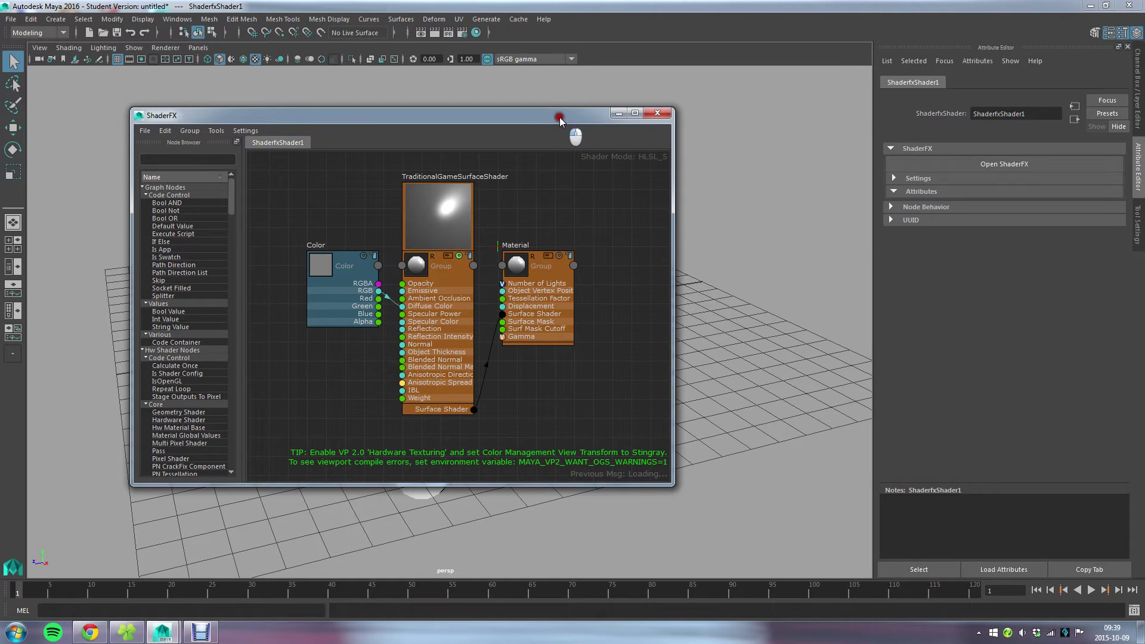
drag(559, 118, 536, 133)
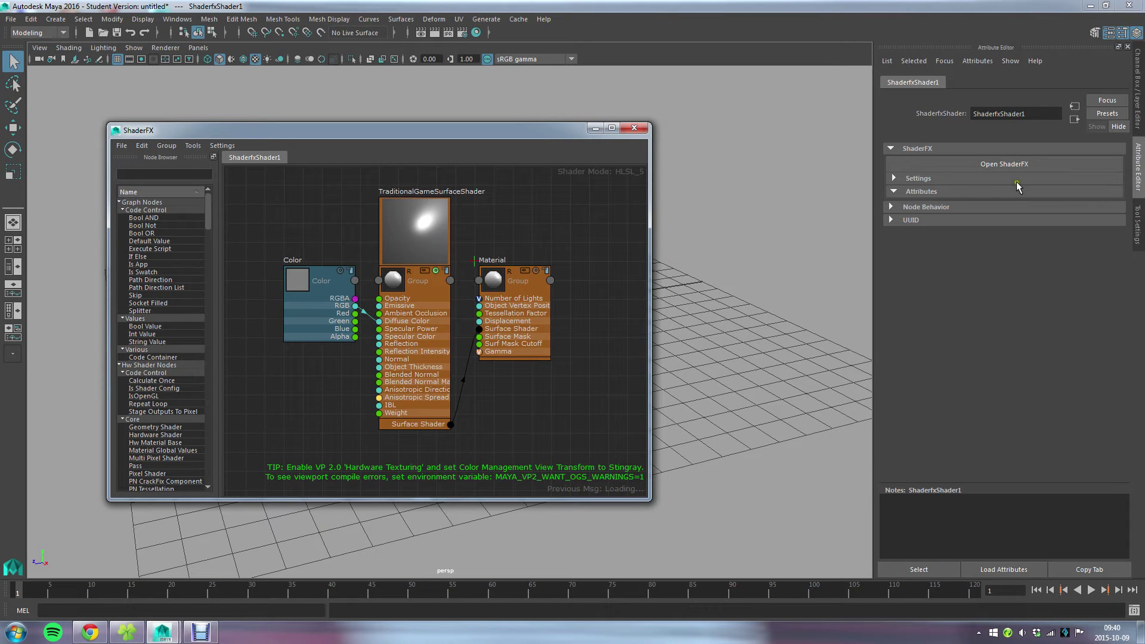
click(639, 129)
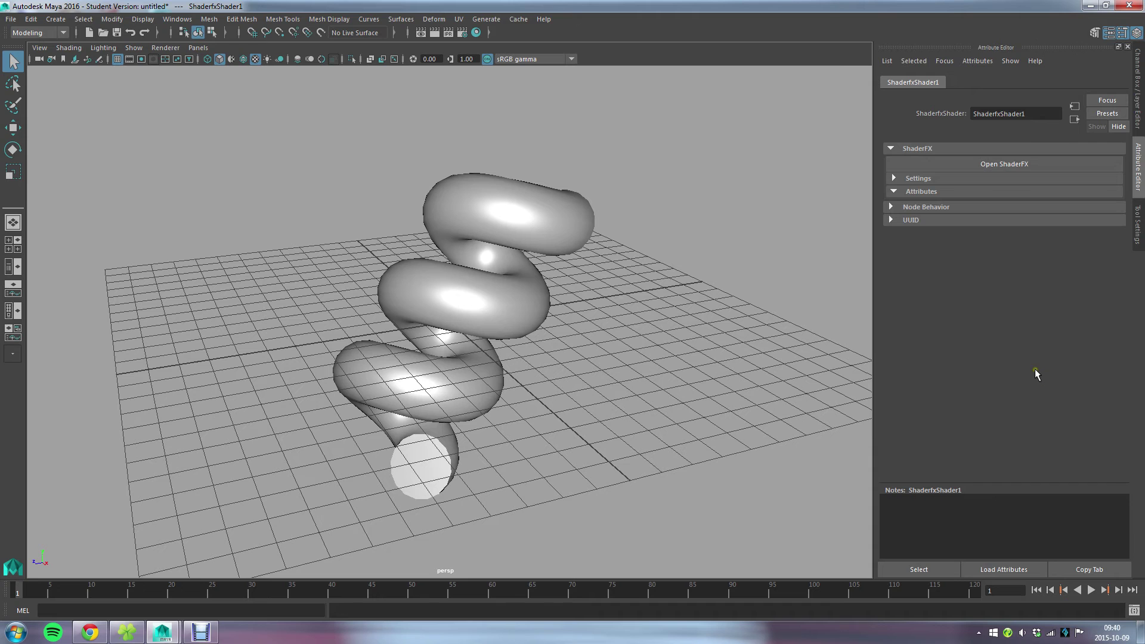
click(1042, 166)
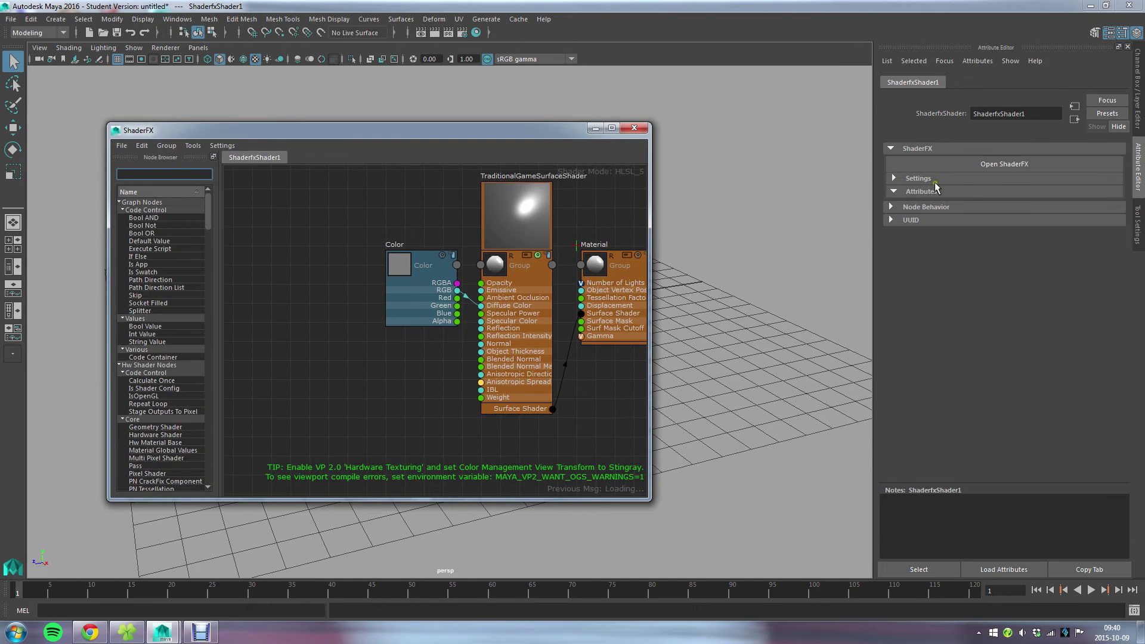
click(598, 126)
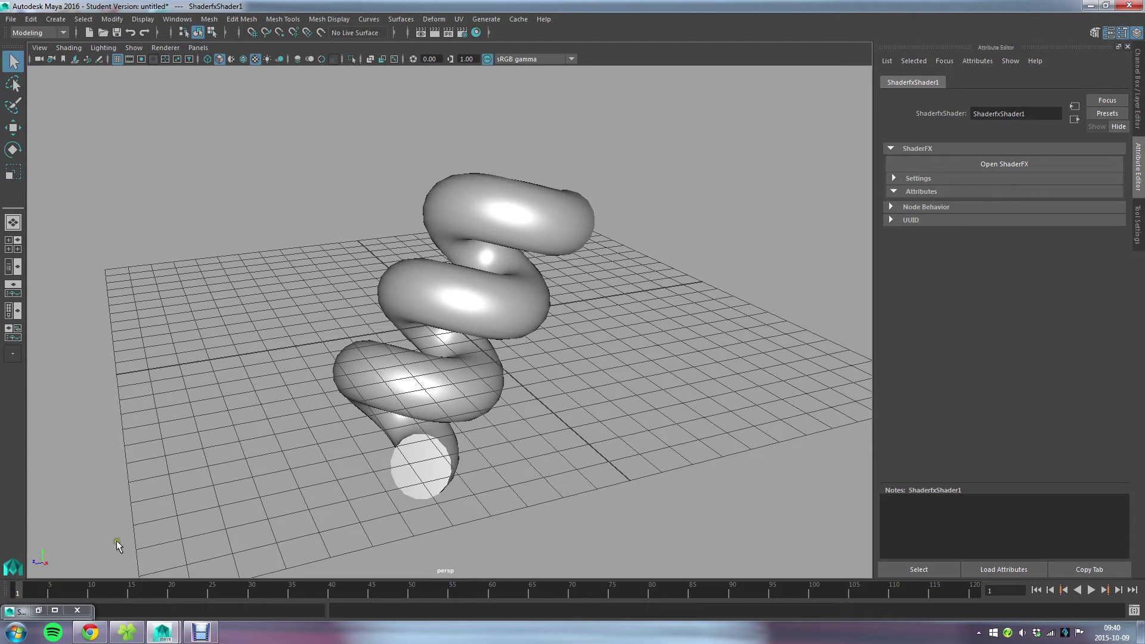
click(38, 610)
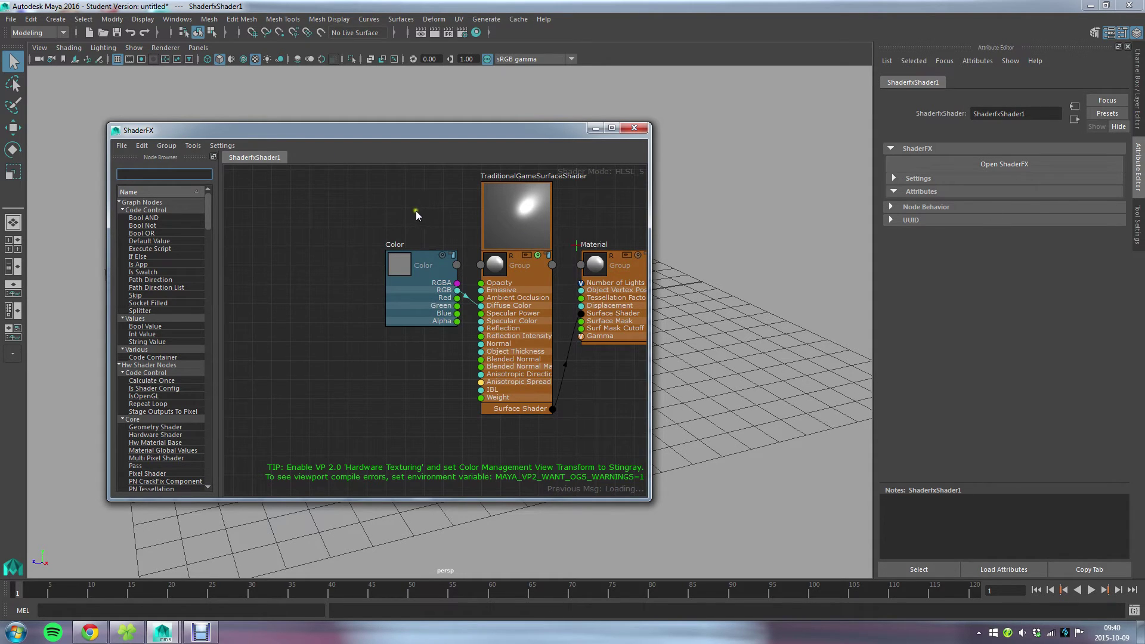
middle_drag(416, 212, 357, 240)
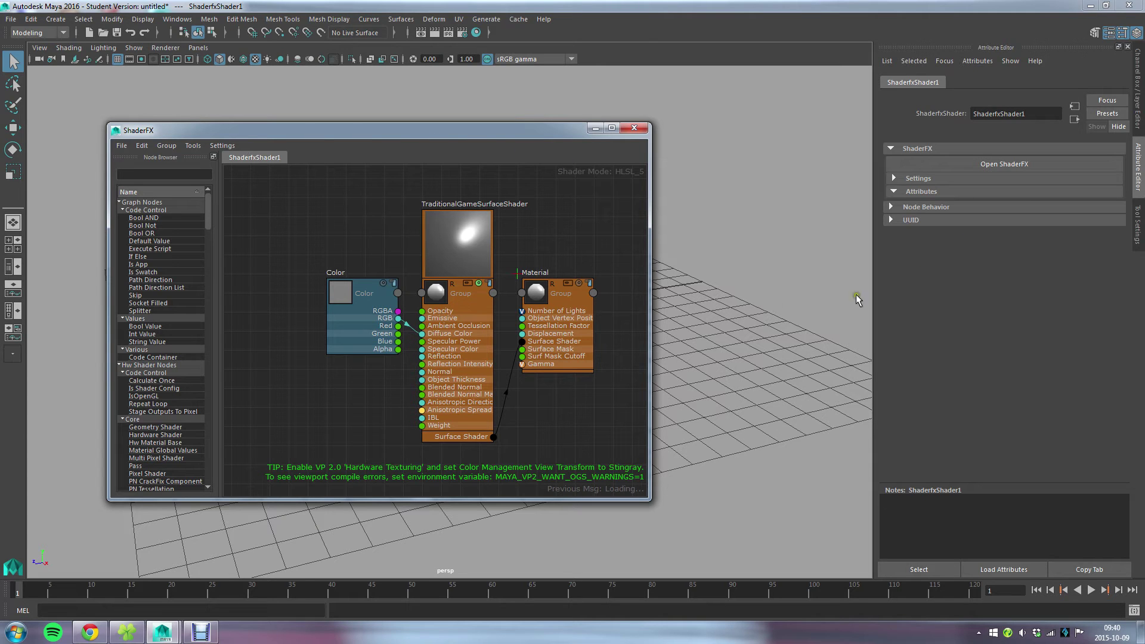
Step: Inspect the attributes of the Color, TraditionalGameSurfaceShader and Material nodes
click(371, 326)
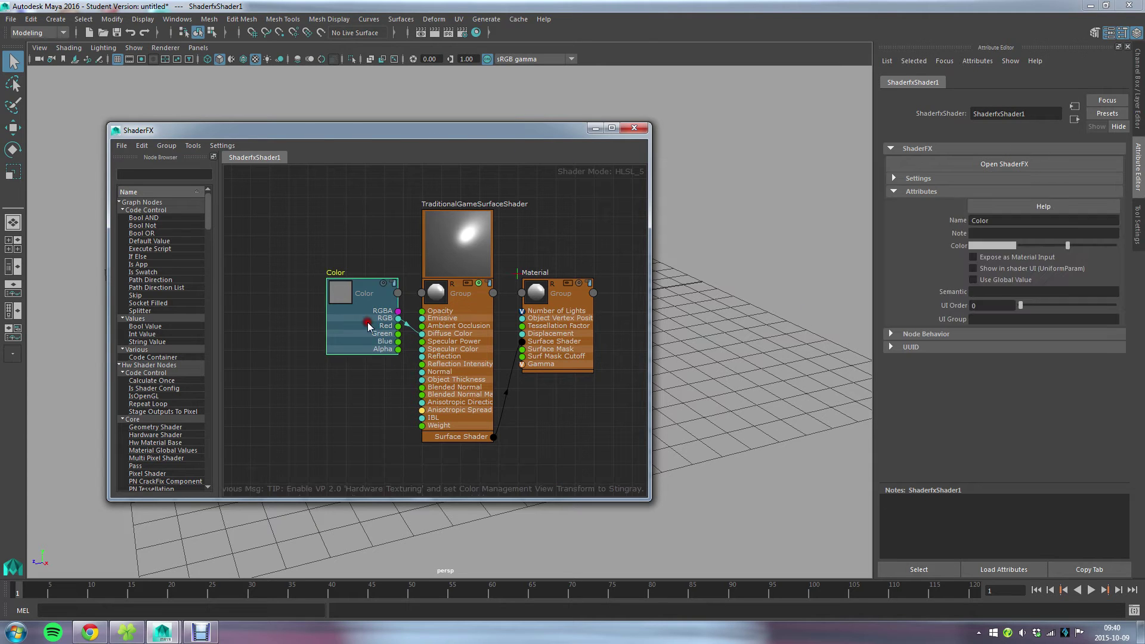
click(485, 275)
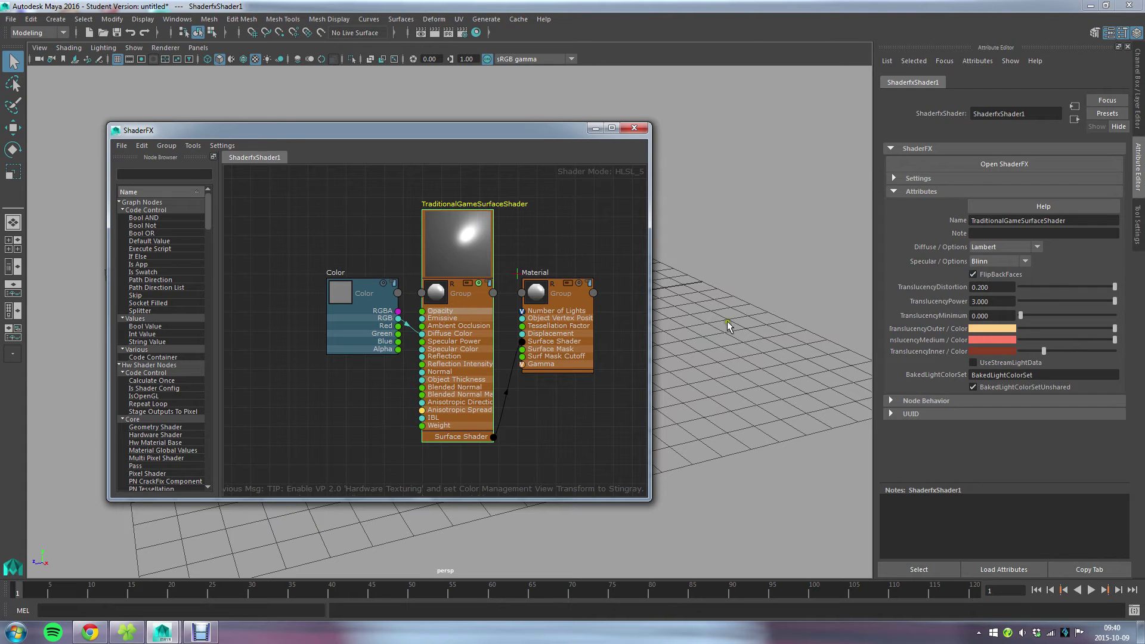
click(571, 323)
click(446, 280)
click(364, 347)
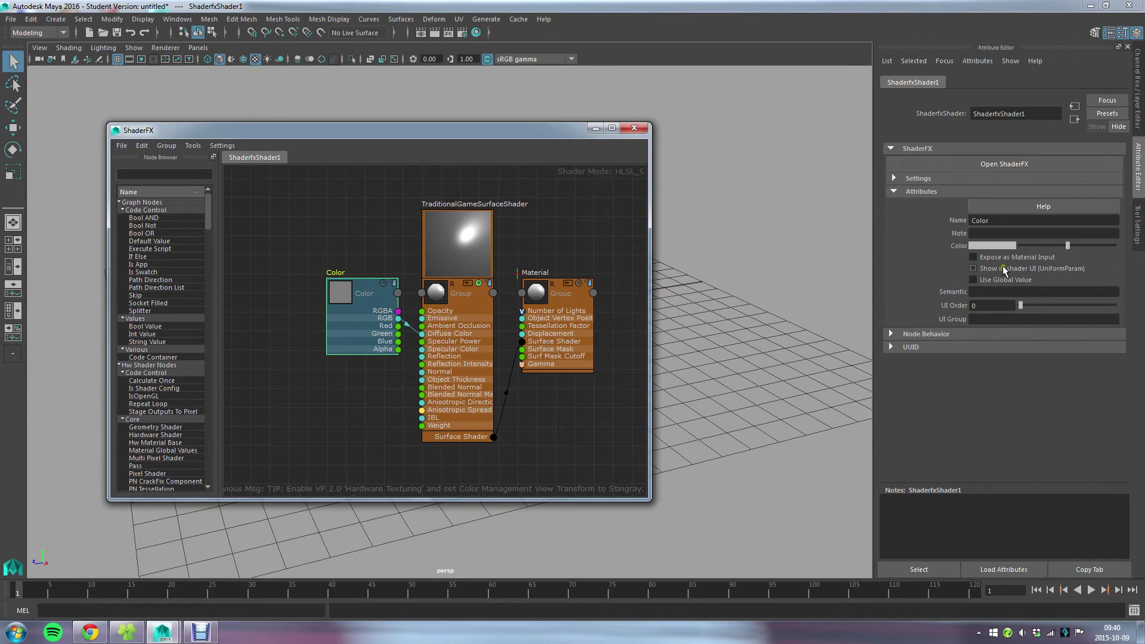
Step: Expose the Color node as a material input and rename it MyColor
click(1047, 259)
drag(1006, 222, 916, 223)
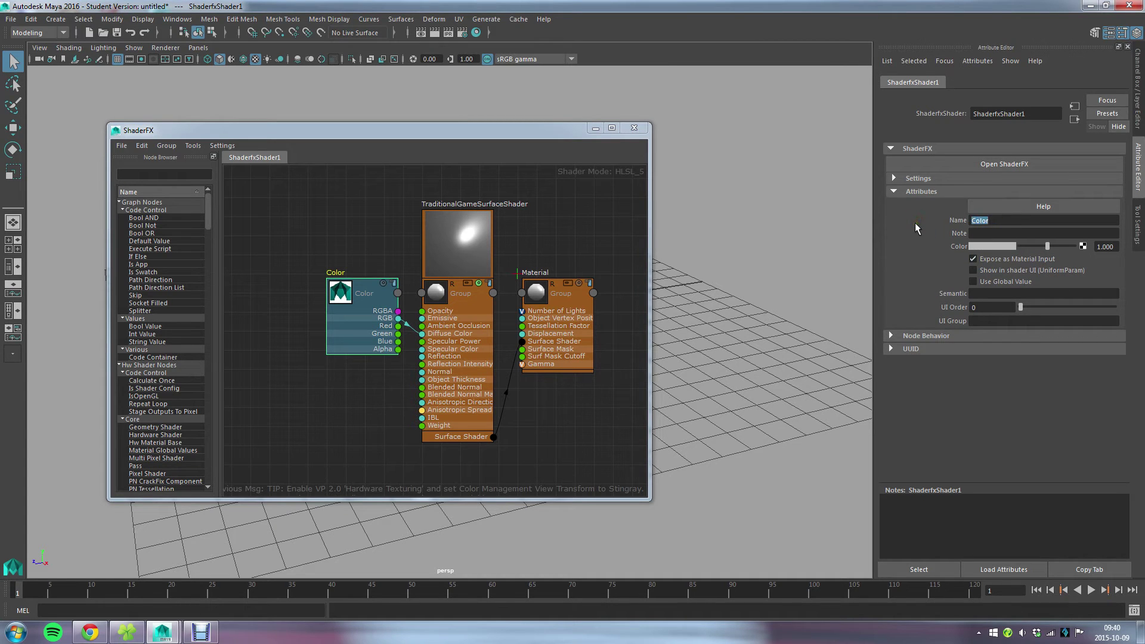
text(MyColor)
key(Return)
click(343, 227)
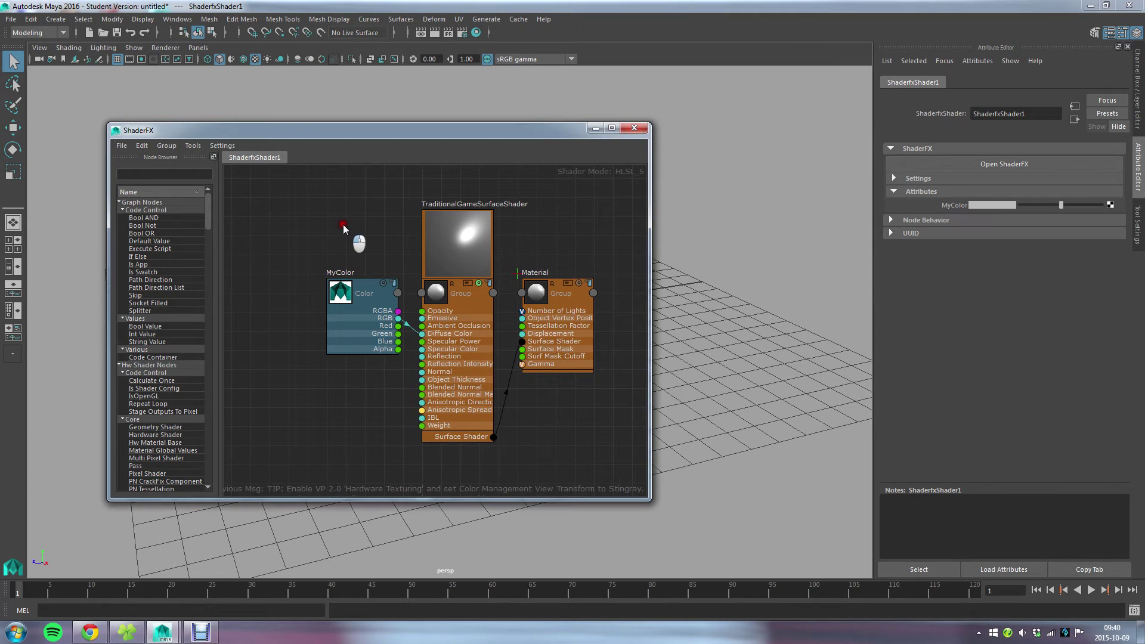
Step: Adjust further settings in the node's Attribute Editor panel
click(953, 206)
click(457, 246)
click(997, 262)
click(1000, 280)
click(996, 229)
click(938, 248)
click(968, 306)
Step: Maximise the ShaderFX editor and turn Advanced Mode off
double_click(323, 133)
click(112, 20)
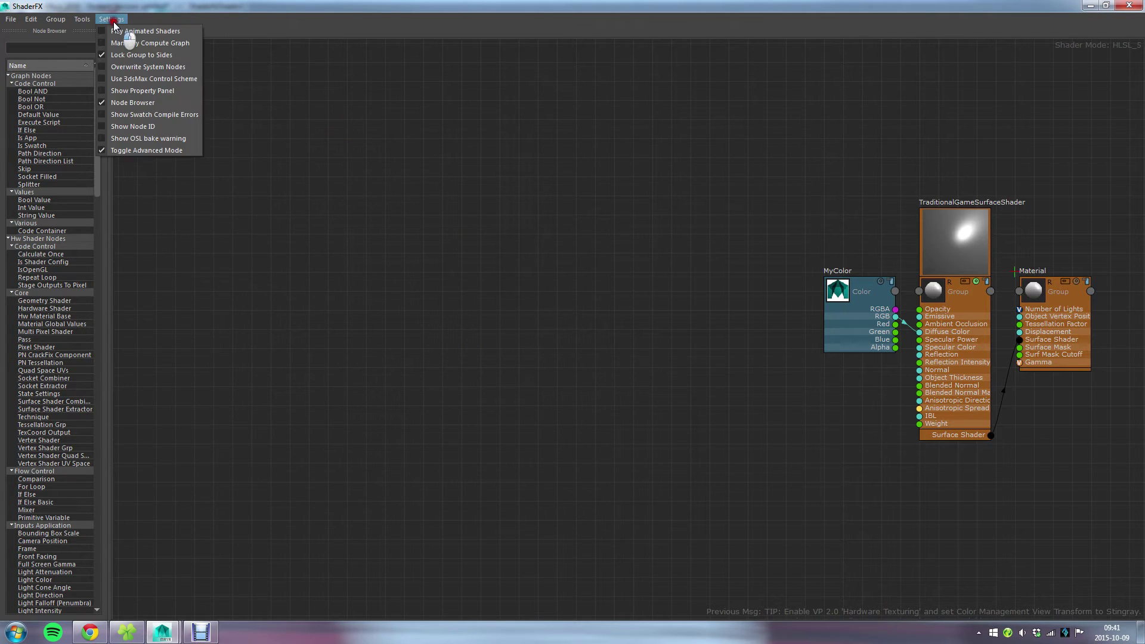
click(146, 150)
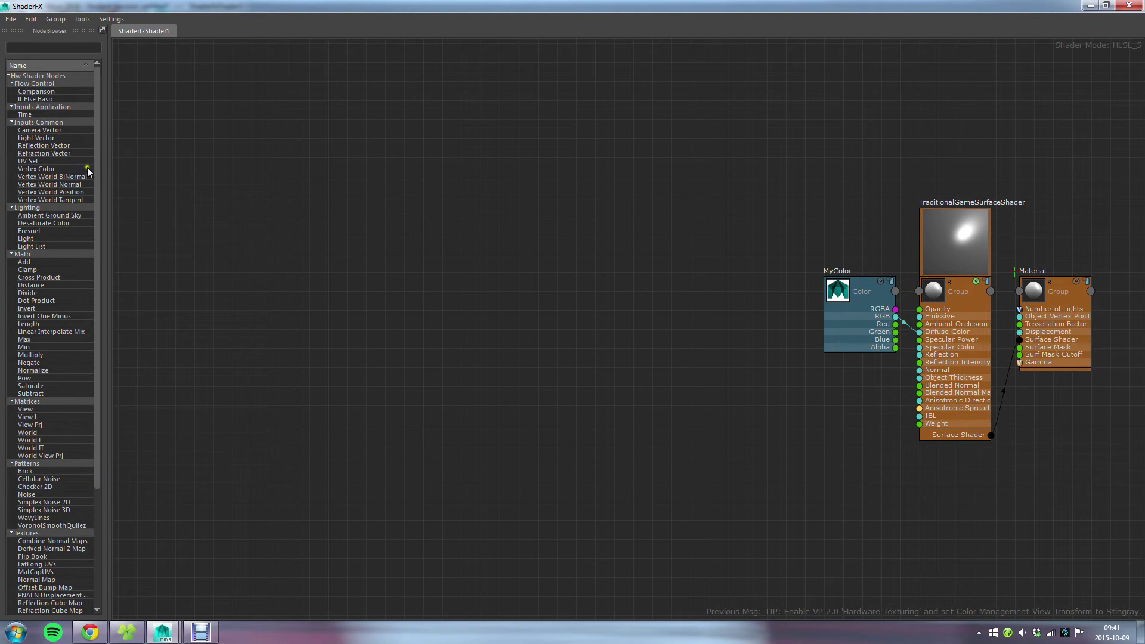
drag(98, 140, 88, 63)
Step: Add Clamp, Invert and Vertex Color test nodes, then delete them
drag(26, 269, 282, 234)
drag(26, 308, 335, 375)
drag(36, 169, 273, 400)
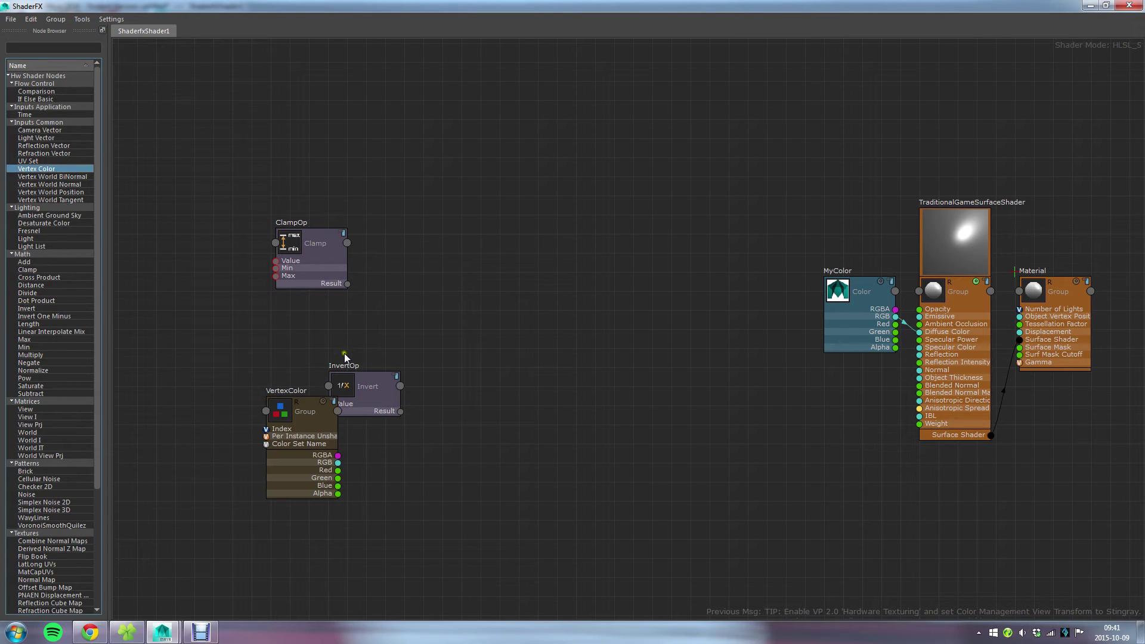
click(328, 259)
key(Delete)
click(375, 396)
key(Delete)
click(301, 454)
key(Delete)
Step: Turn Advanced Mode back on and recentre the graph
click(111, 19)
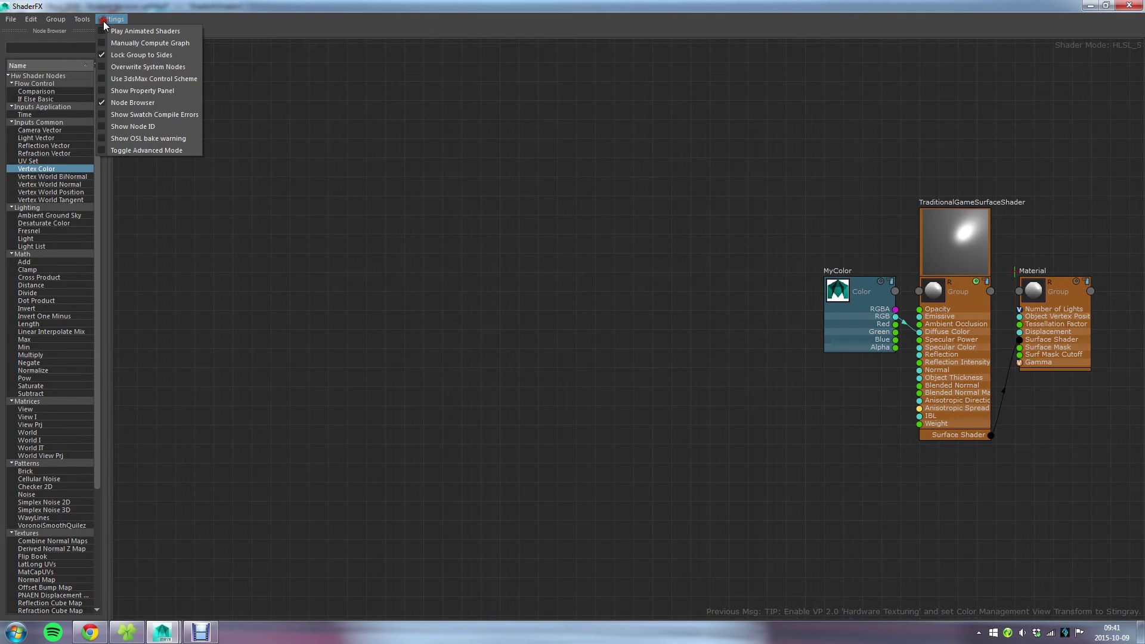
click(168, 149)
middle_drag(640, 246, 292, 268)
Step: Recentre the graph and switch Advanced Mode off
scroll(359, 284, up, 3)
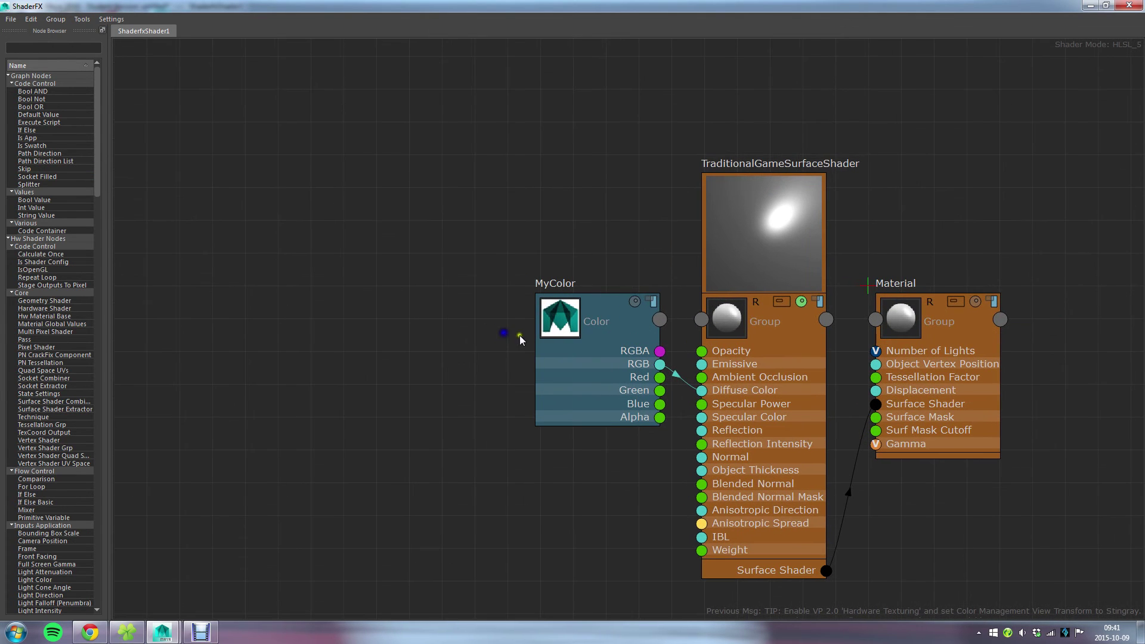
middle_drag(635, 218, 482, 165)
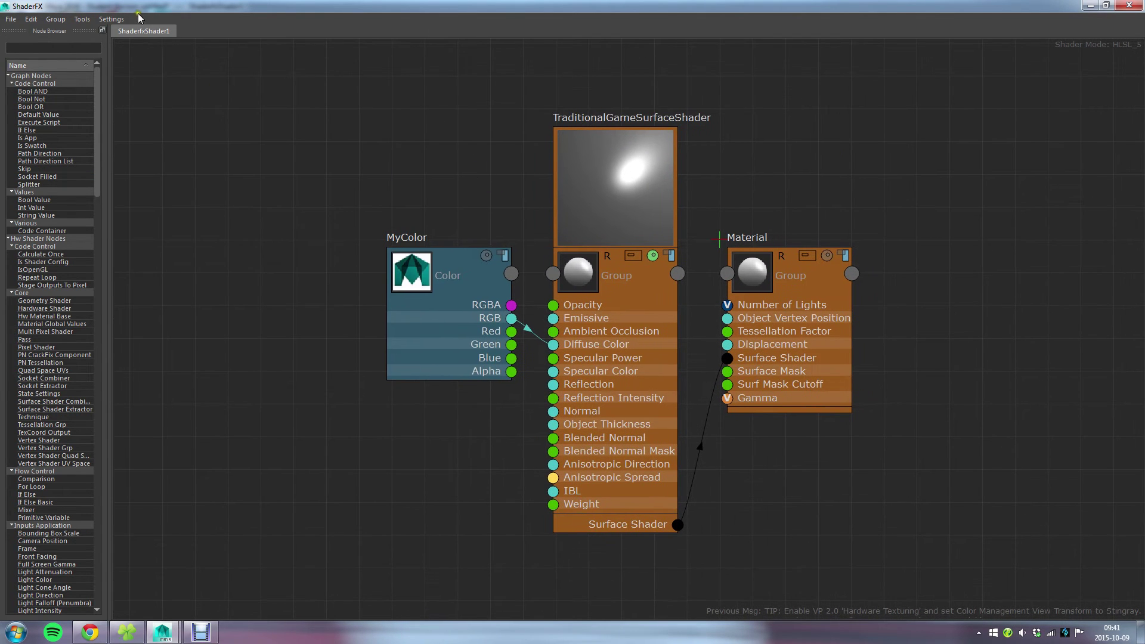
click(113, 20)
click(149, 151)
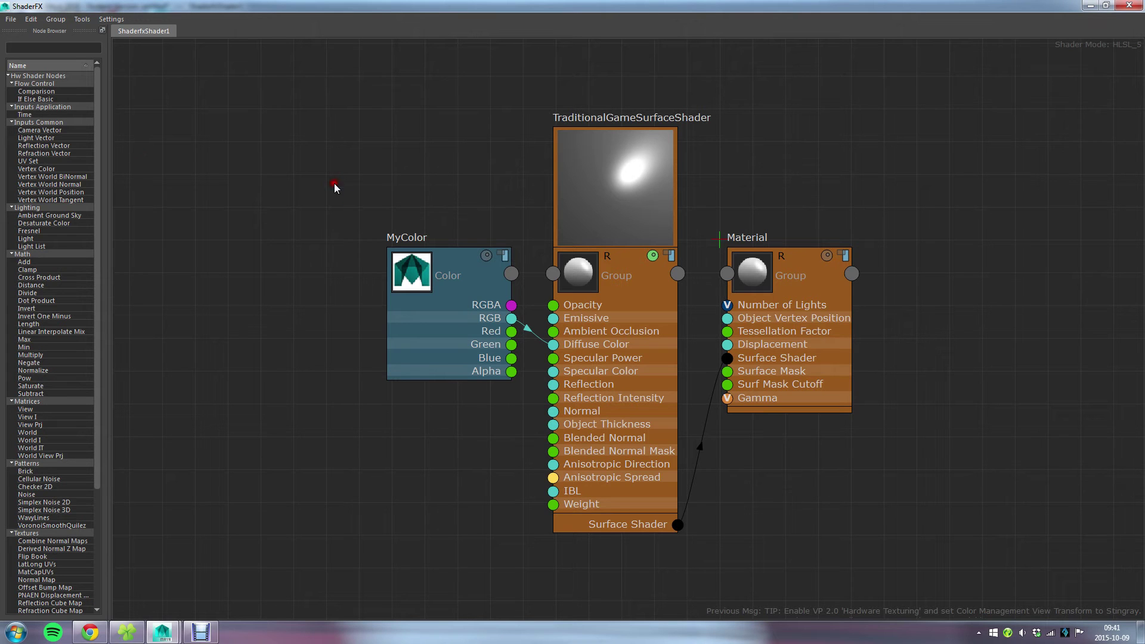
Step: Marquee-select and delete the MyColor node, then re-enable Advanced Mode
drag(316, 127, 879, 531)
key(Delete)
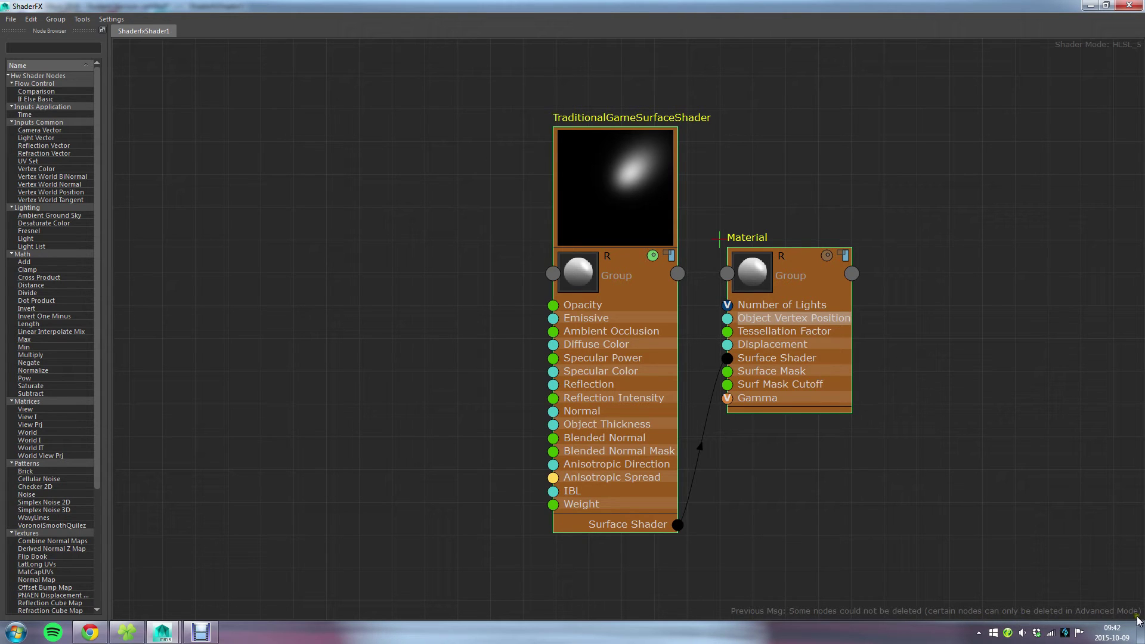
click(111, 19)
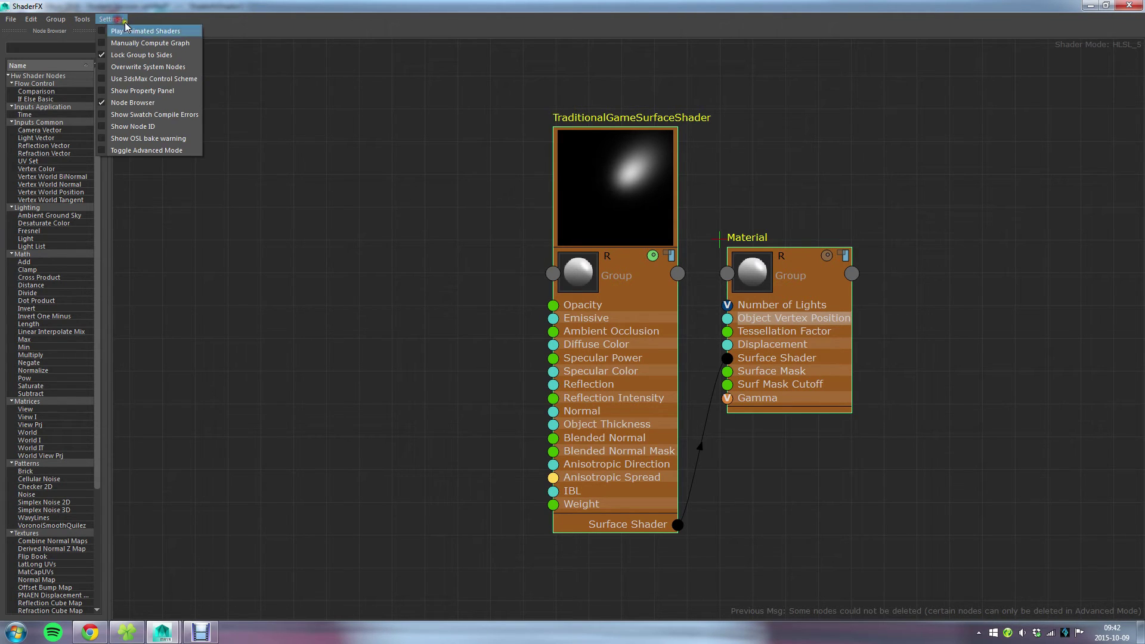
click(136, 150)
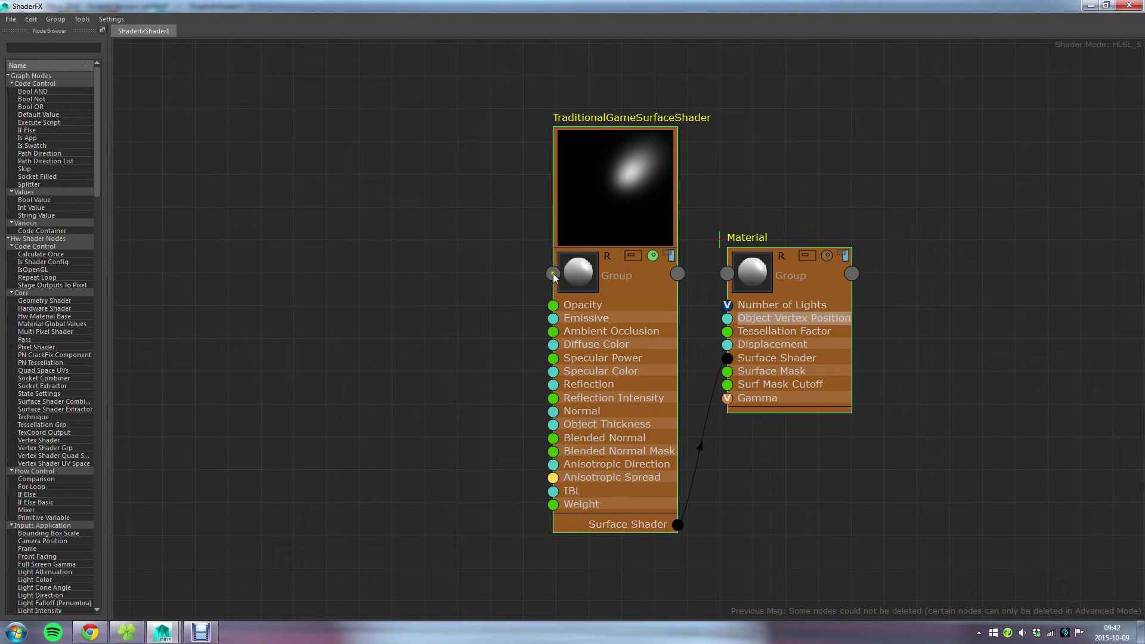
Step: Marquee-select the TraditionalGameSurfaceShader and Material nodes and delete them
click(362, 253)
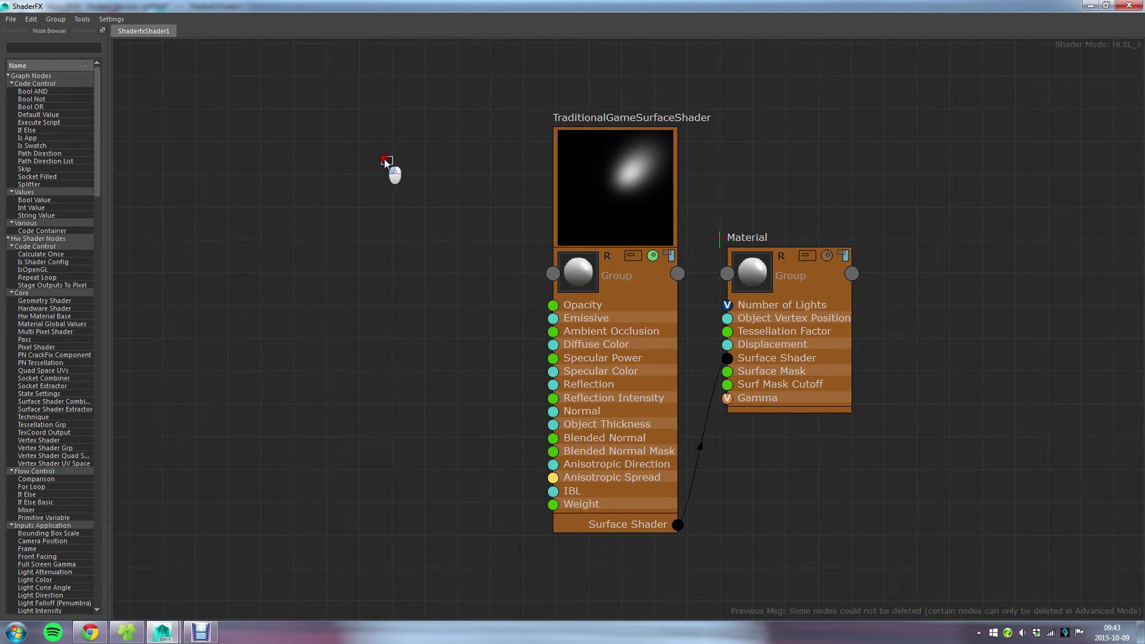
drag(385, 160, 851, 485)
key(Delete)
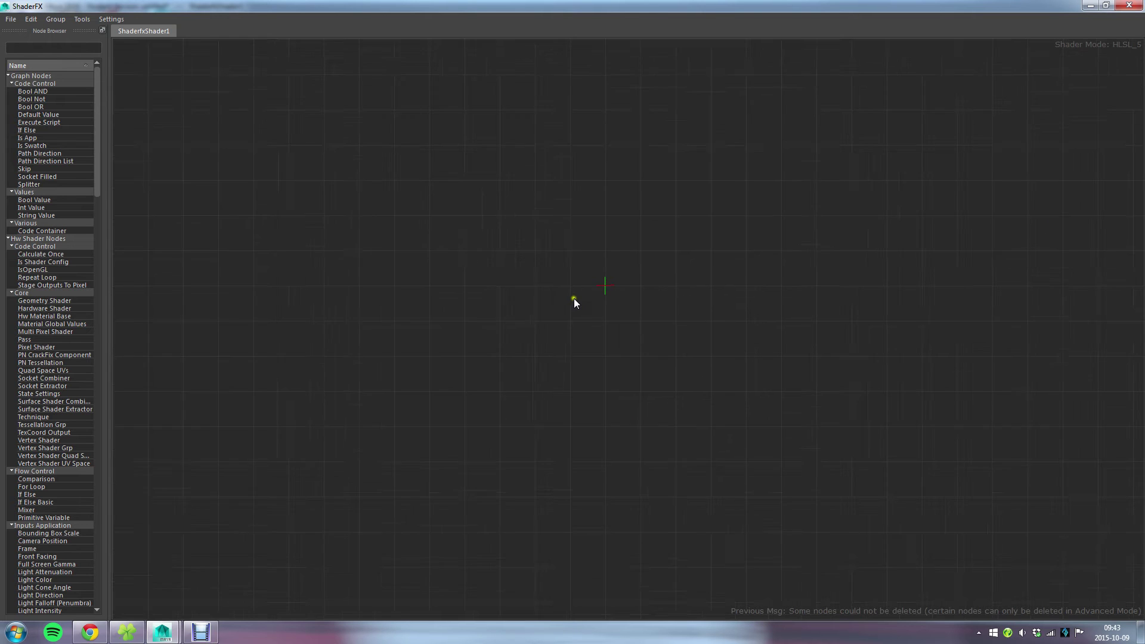
scroll(574, 298, down, 3)
scroll(601, 376, up, 3)
drag(30, 102, 475, 190)
click(27, 137)
drag(27, 137, 504, 465)
click(43, 115)
drag(43, 115, 256, 141)
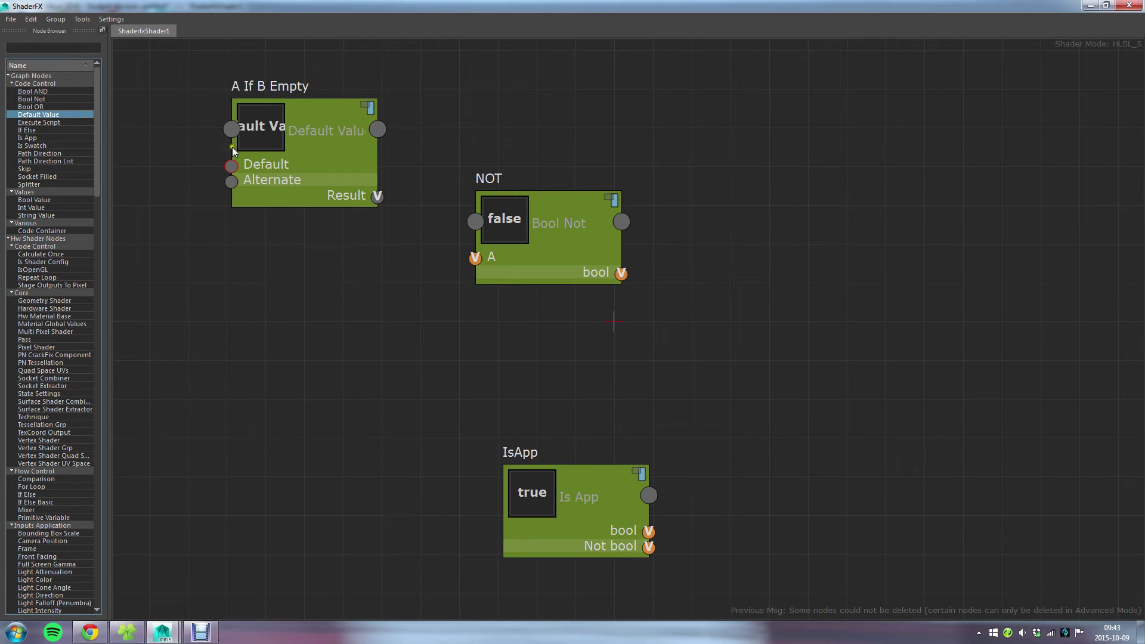
middle_drag(248, 440, 352, 174)
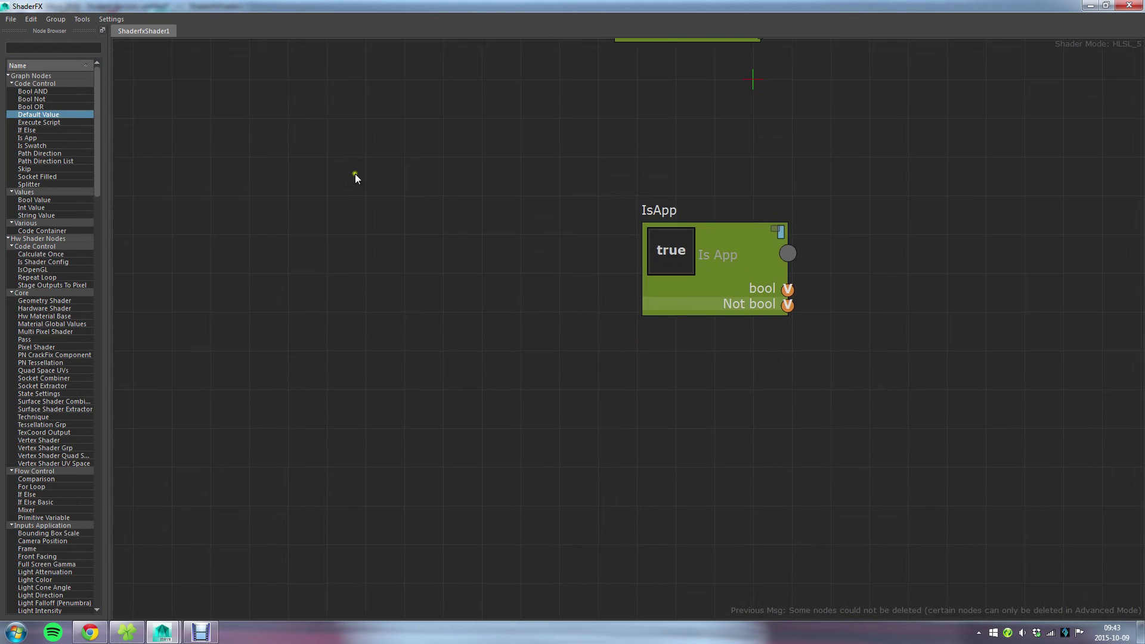
click(45, 354)
drag(45, 355, 278, 140)
drag(48, 409, 714, 438)
drag(815, 490, 498, 377)
key(Delete)
click(360, 153)
key(Delete)
click(744, 292)
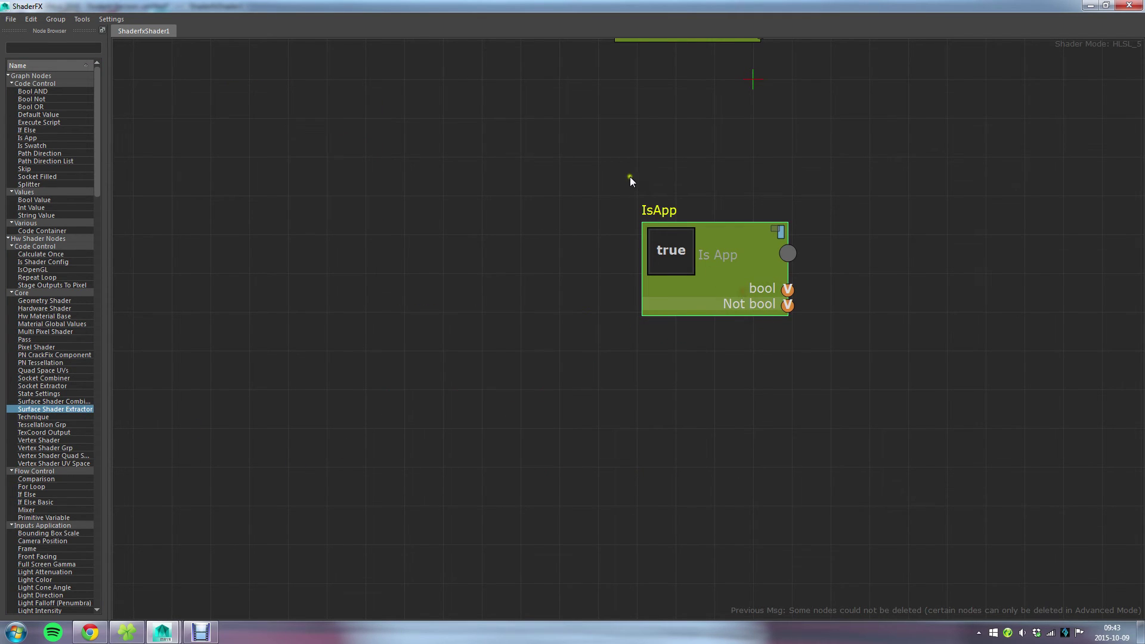
middle_drag(630, 173, 566, 428)
click(427, 175)
key(Delete)
click(593, 241)
key(Delete)
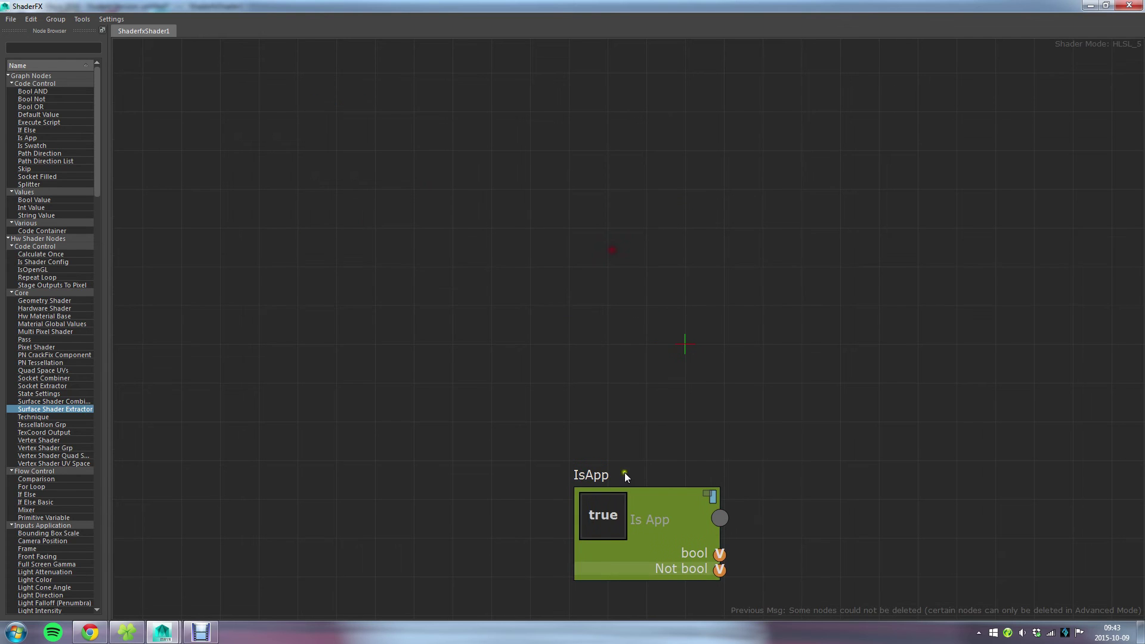
click(640, 511)
key(Delete)
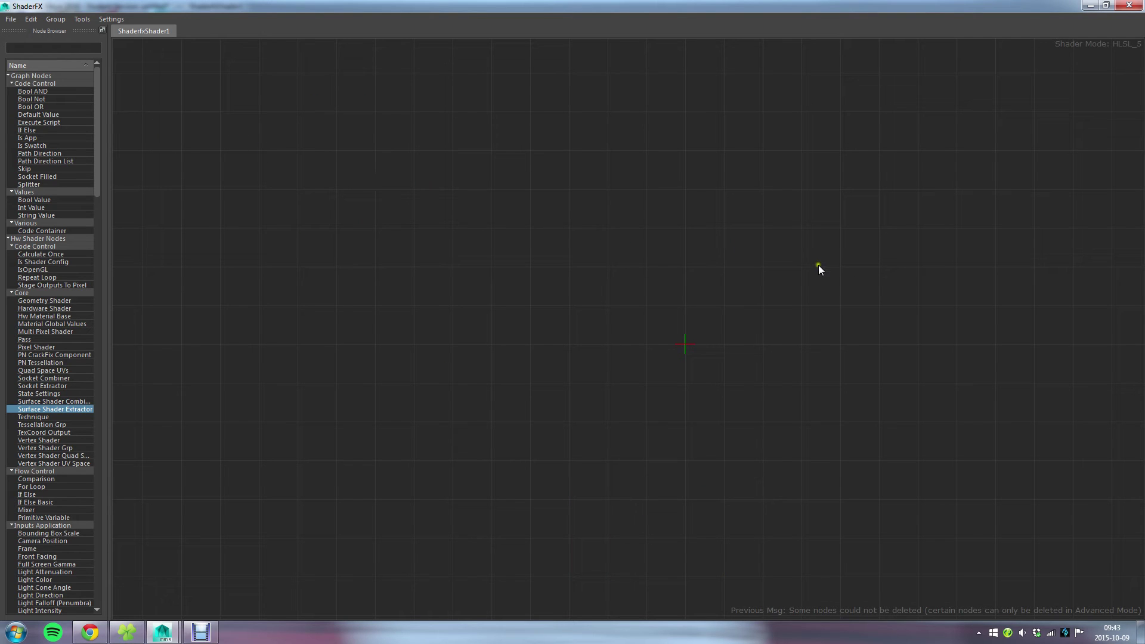
Step: Search 'color' in the Node Browser and add two Color nodes, one above the other
click(44, 50)
text(color)
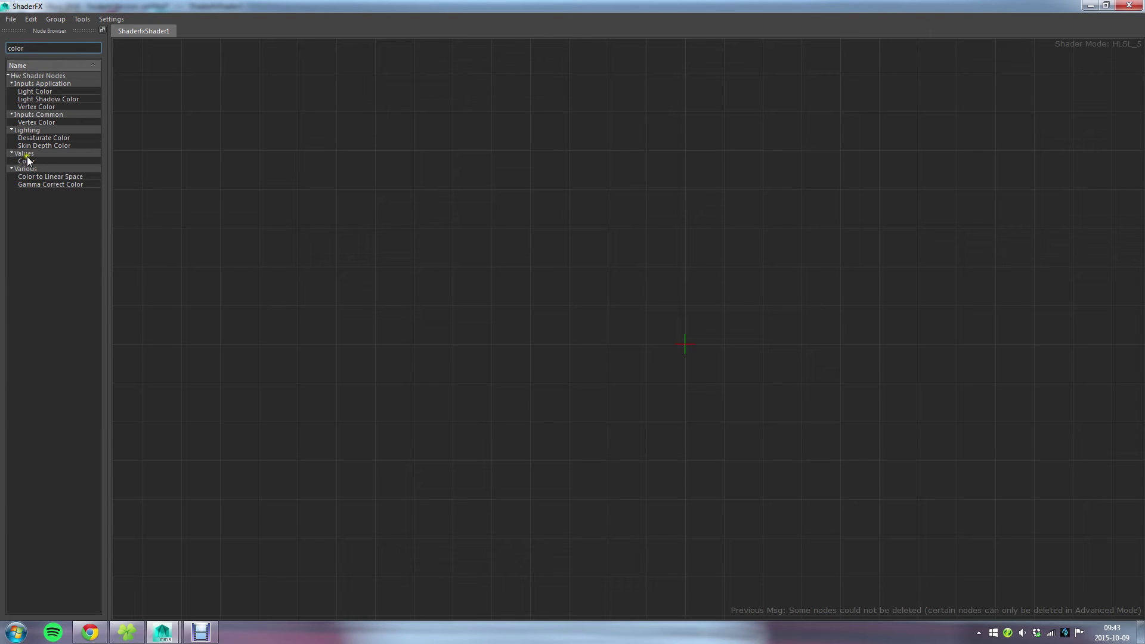
drag(25, 160, 192, 145)
drag(34, 162, 391, 386)
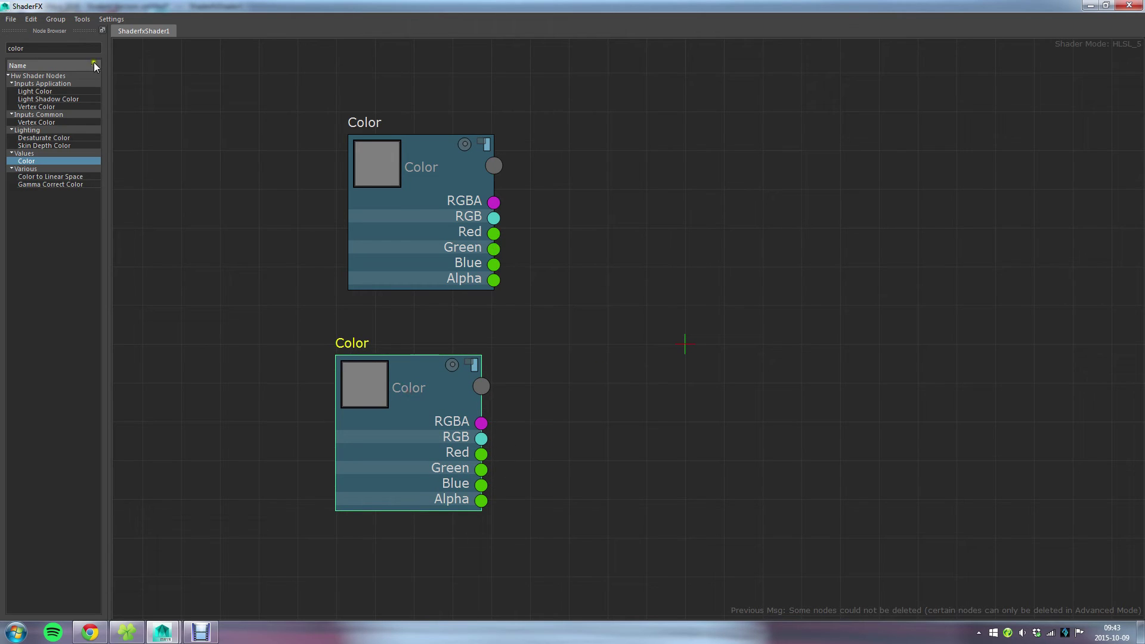
Step: Add a Multiply node and wire each Color's RGB into its two Value inputs
drag(37, 49, 2, 48)
text(mult)
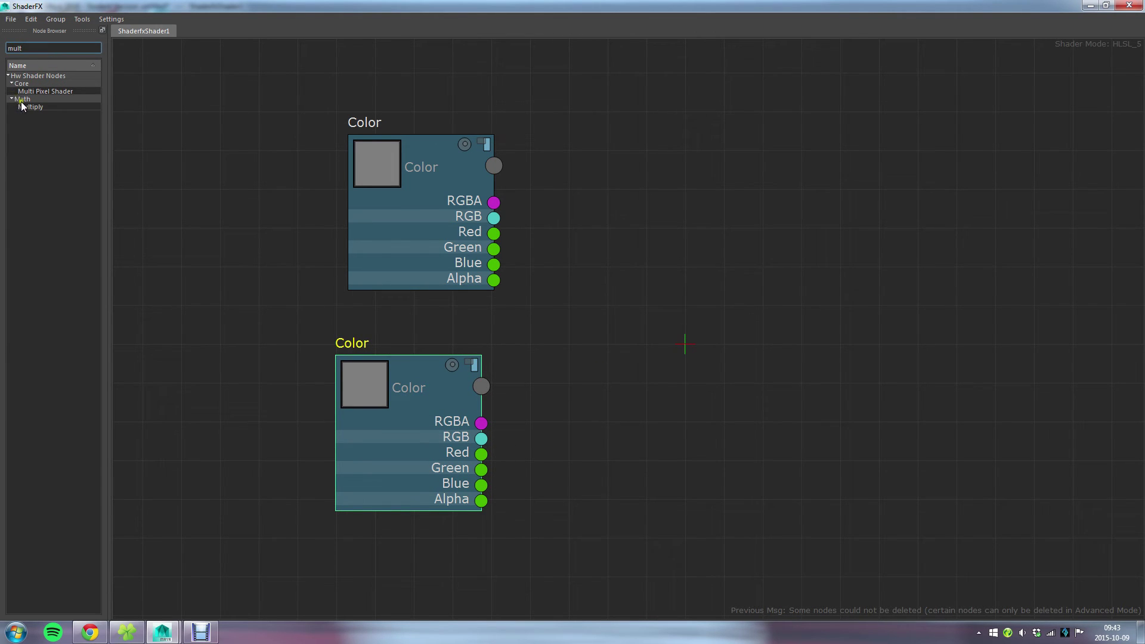
drag(31, 108, 637, 286)
drag(494, 217, 652, 369)
drag(482, 439, 652, 383)
Step: Arrange the nodes with MulOp right of the Color nodes and clear the search
drag(749, 364, 722, 337)
drag(442, 386, 455, 386)
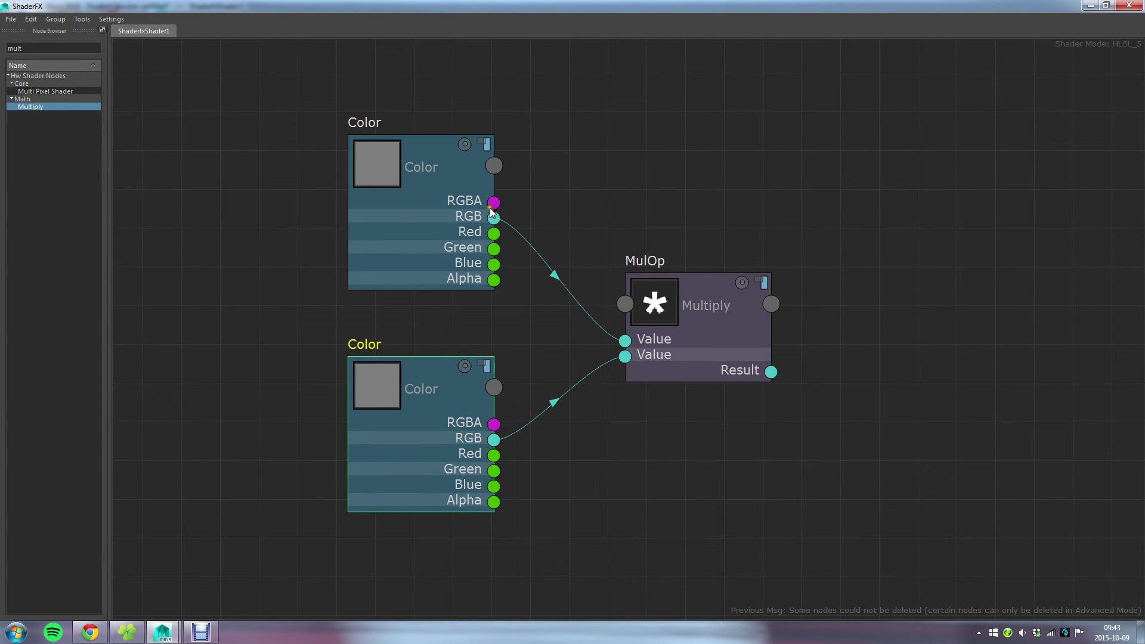
drag(431, 378, 435, 468)
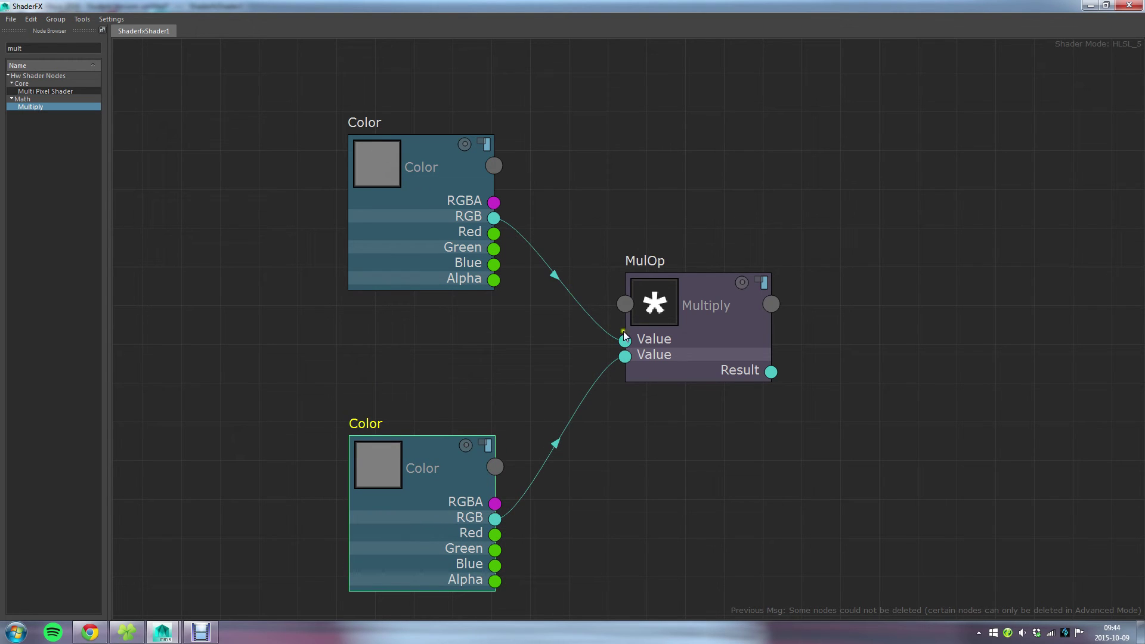
drag(687, 339, 259, 366)
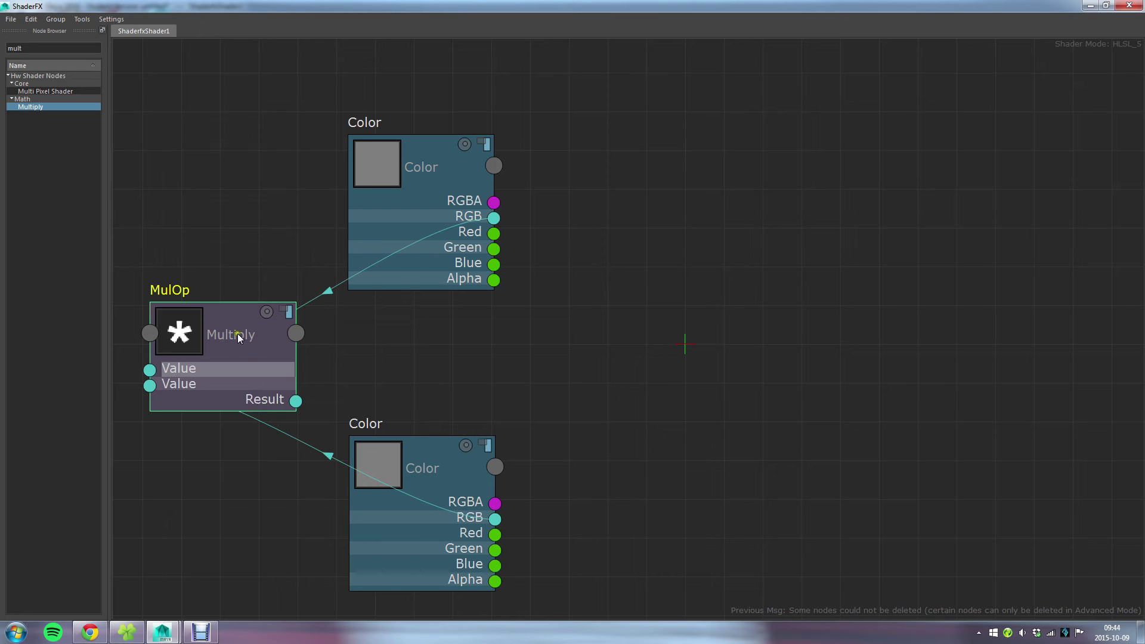
drag(233, 337, 797, 322)
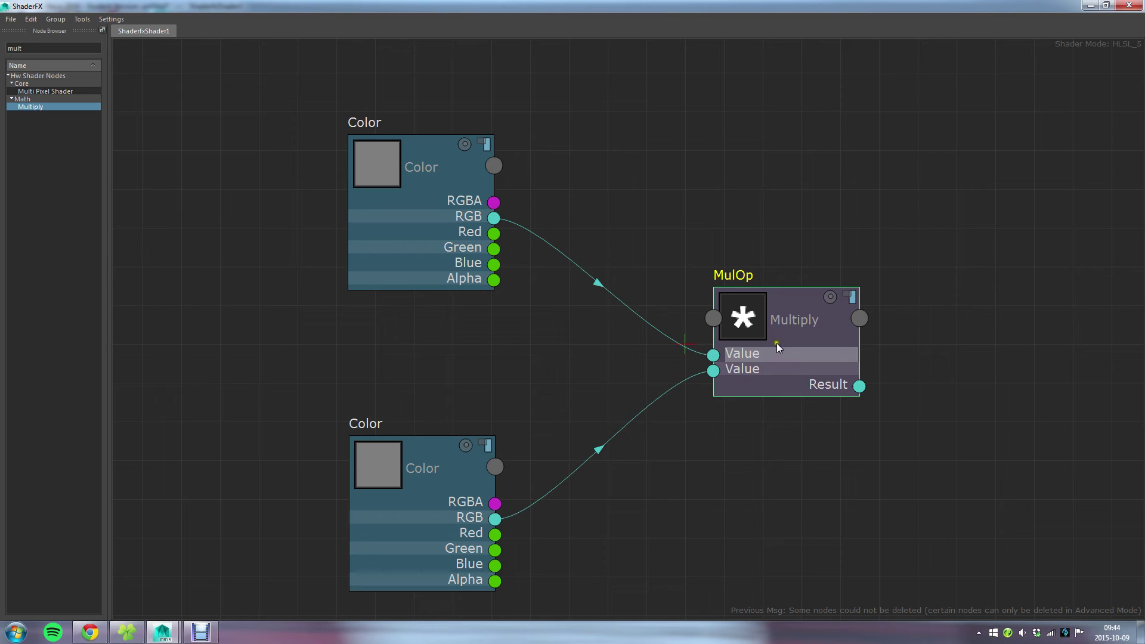
double_click(41, 48)
key(BackSpace)
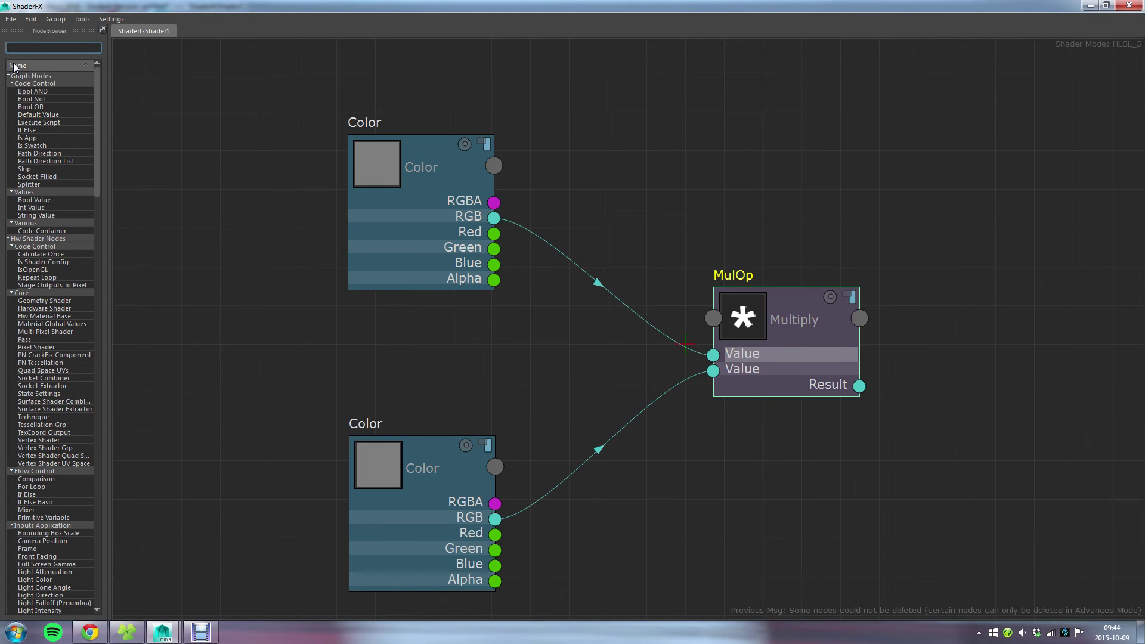
Step: Search 'text' and add a TextureMap node to the left of the Color nodes
click(43, 51)
text(ad)
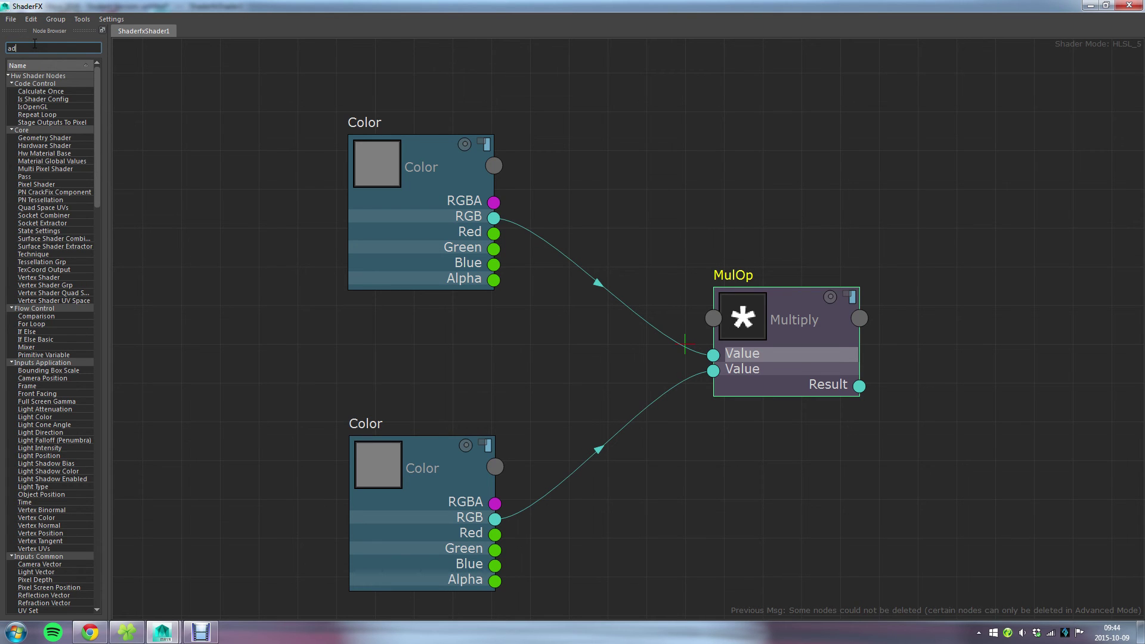
text(d)
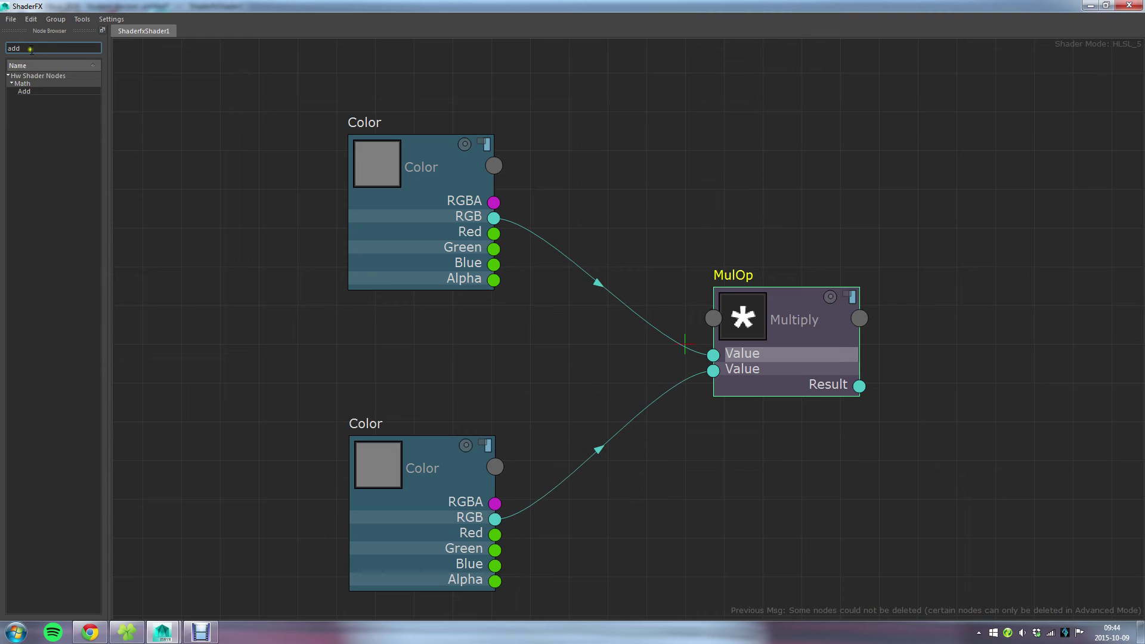
double_click(31, 49)
text(texture)
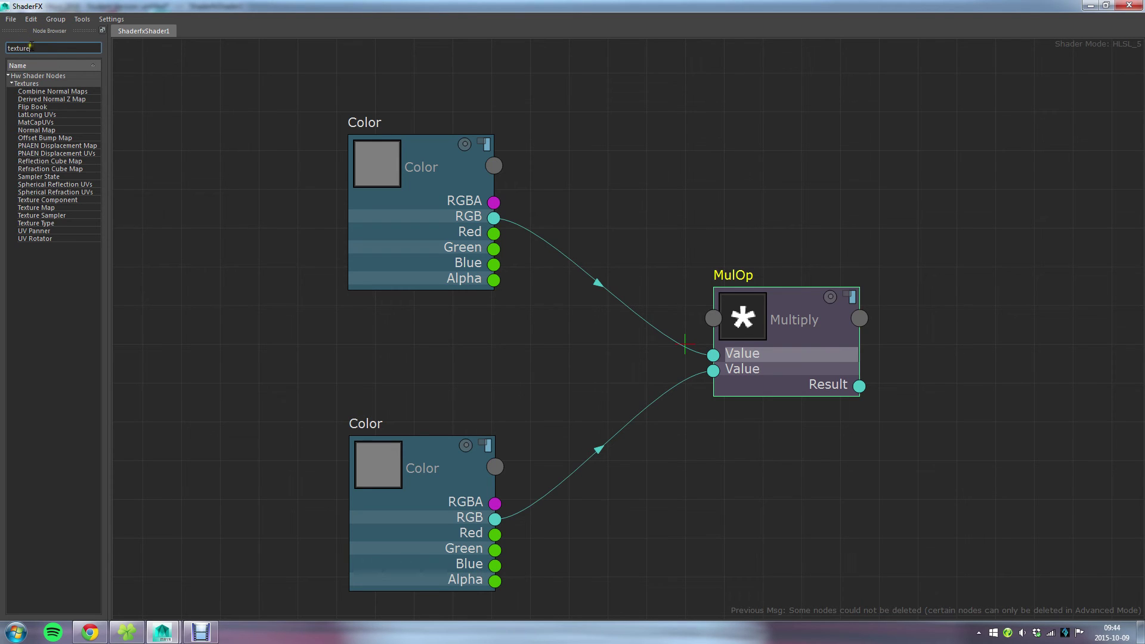
double_click(29, 48)
drag(36, 208, 226, 295)
drag(291, 349, 234, 312)
click(237, 123)
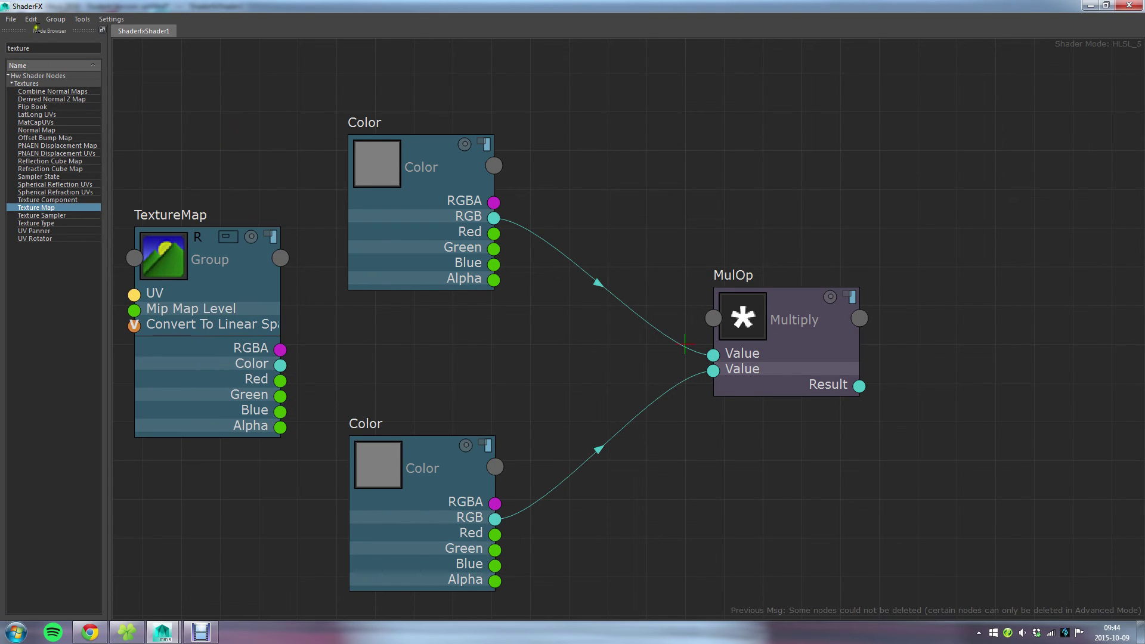
Step: Browse the canvas right-click node menu, then dismiss it
right_click(257, 122)
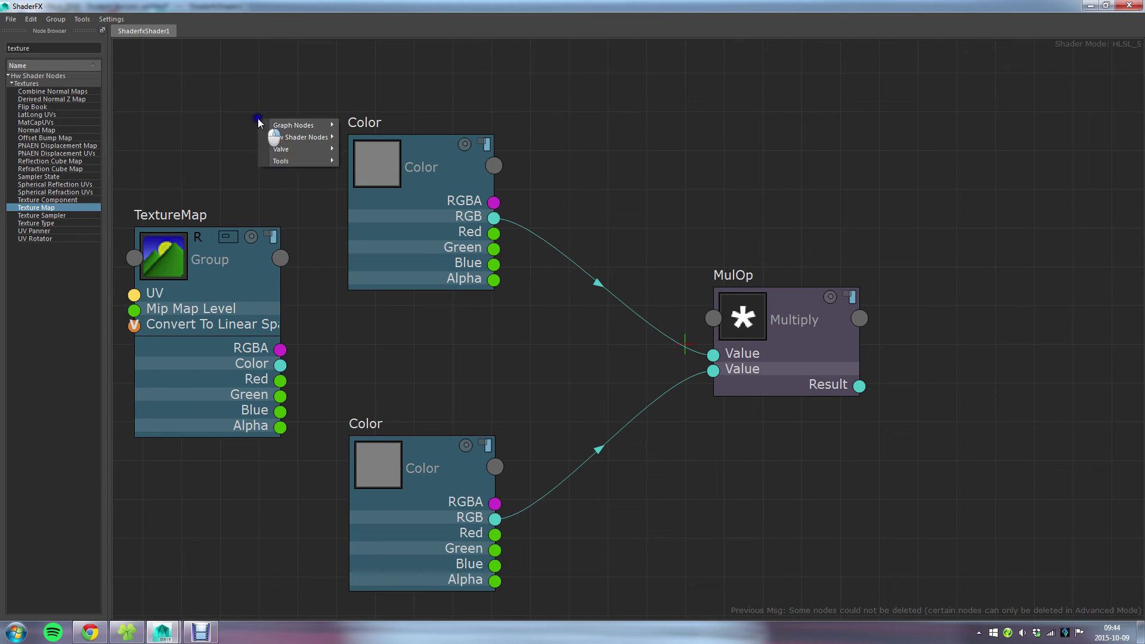
mouse_move(290, 152)
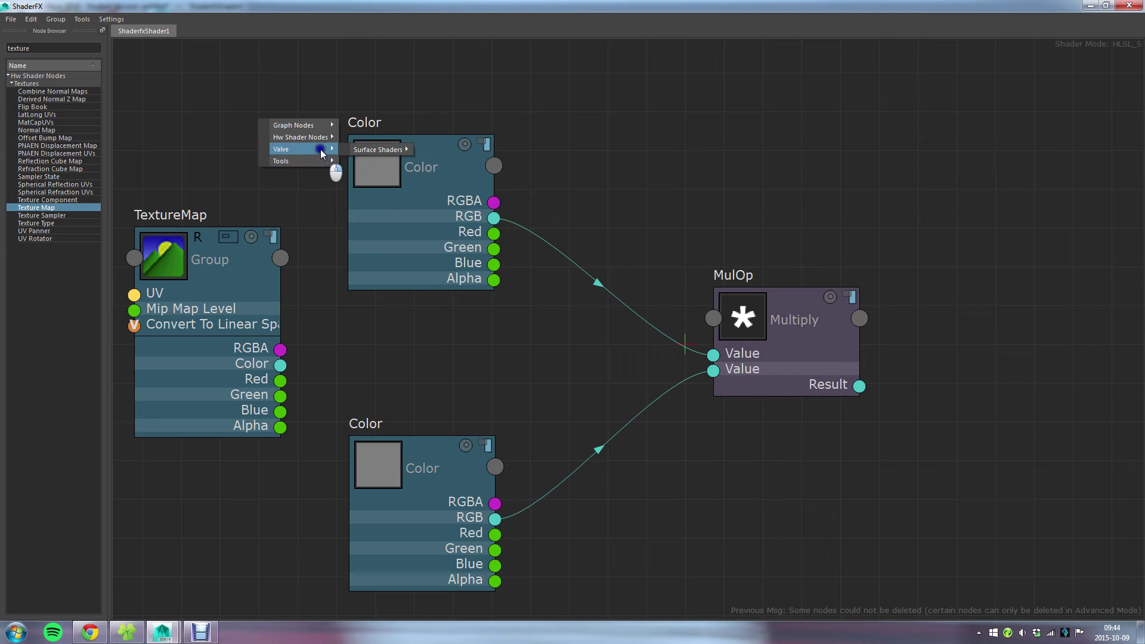
mouse_move(321, 139)
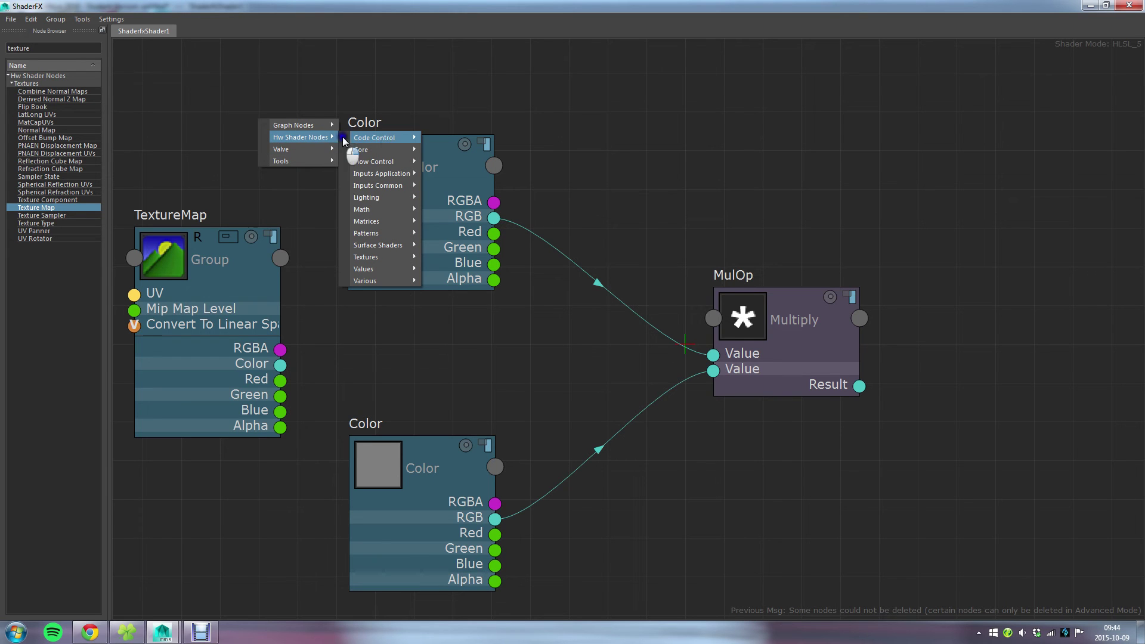
mouse_move(393, 175)
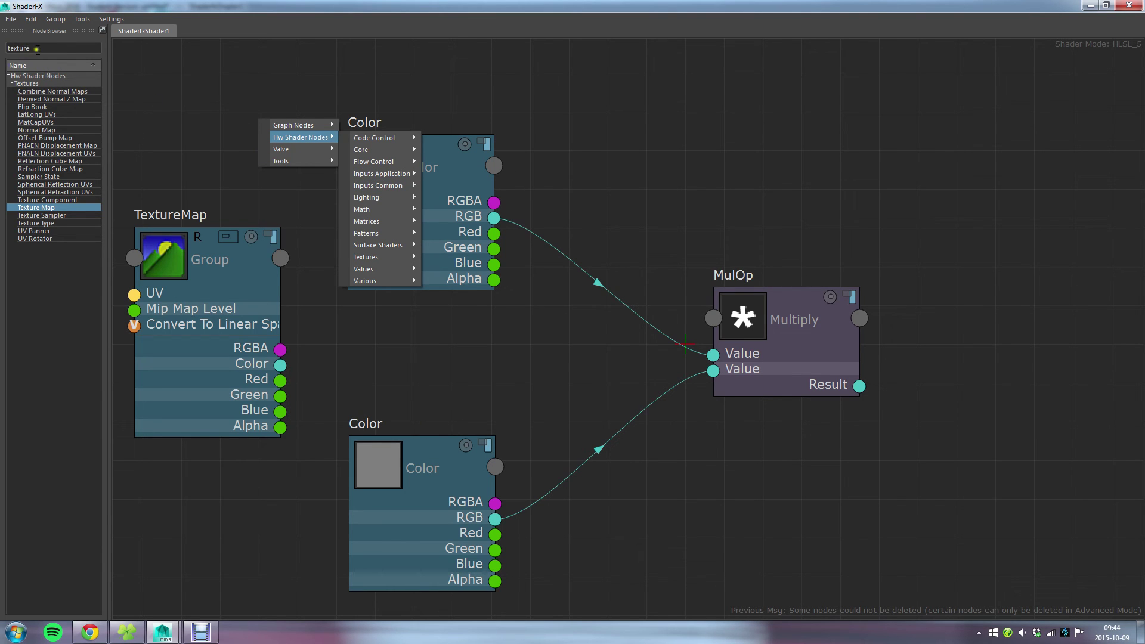
click(204, 125)
right_click(230, 140)
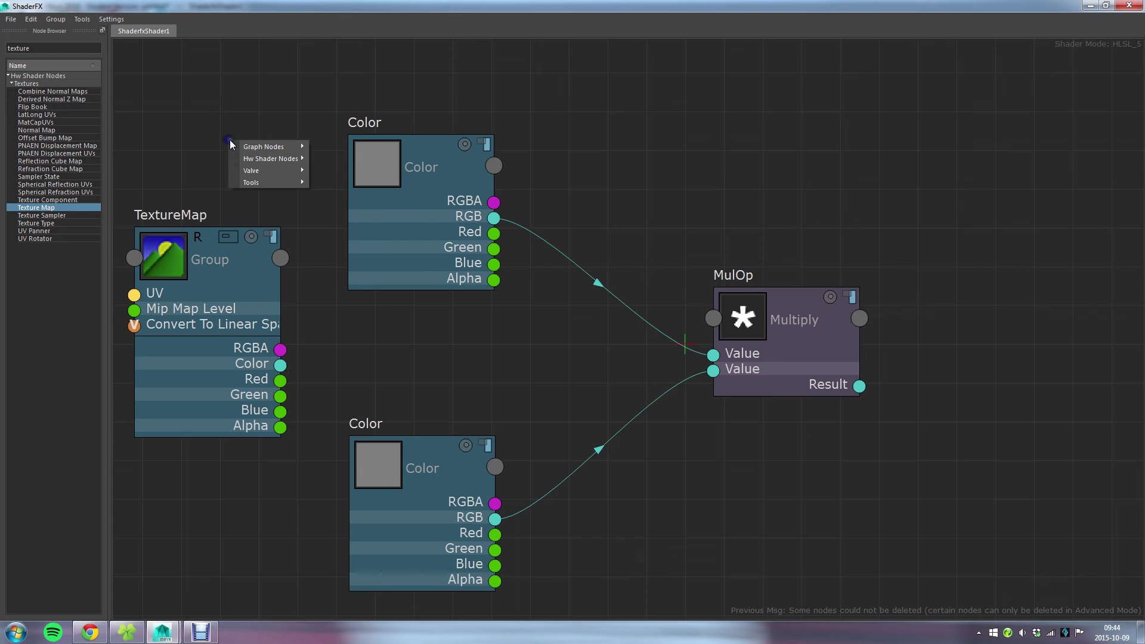
right_click(182, 100)
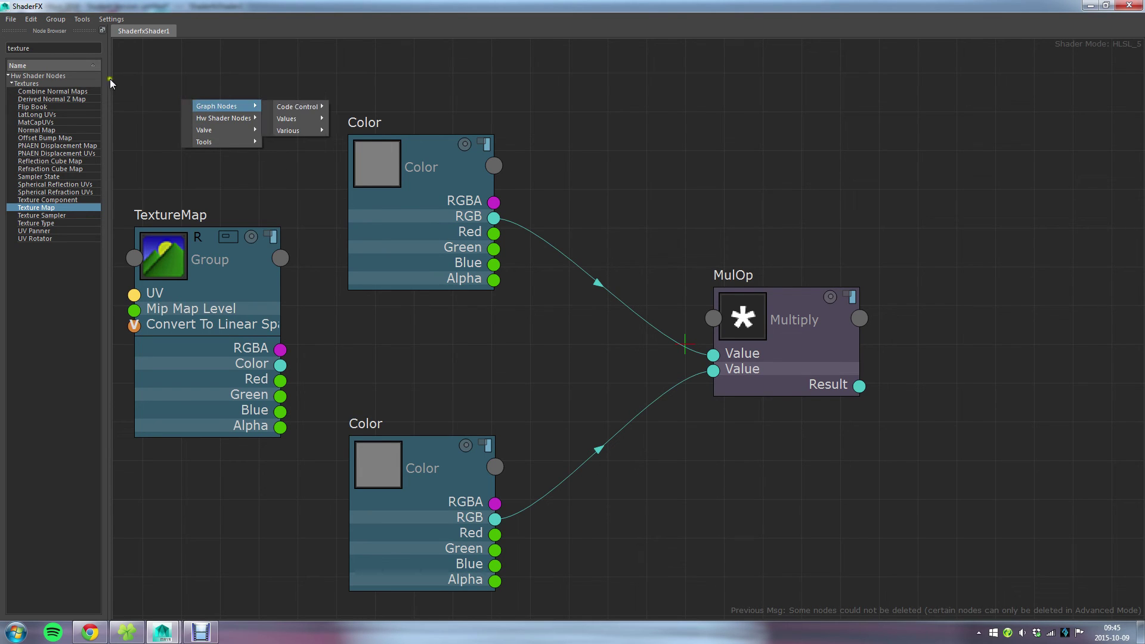
click(43, 45)
Step: Zoom out, recentre the graph and restore the editor to a floating window
double_click(43, 45)
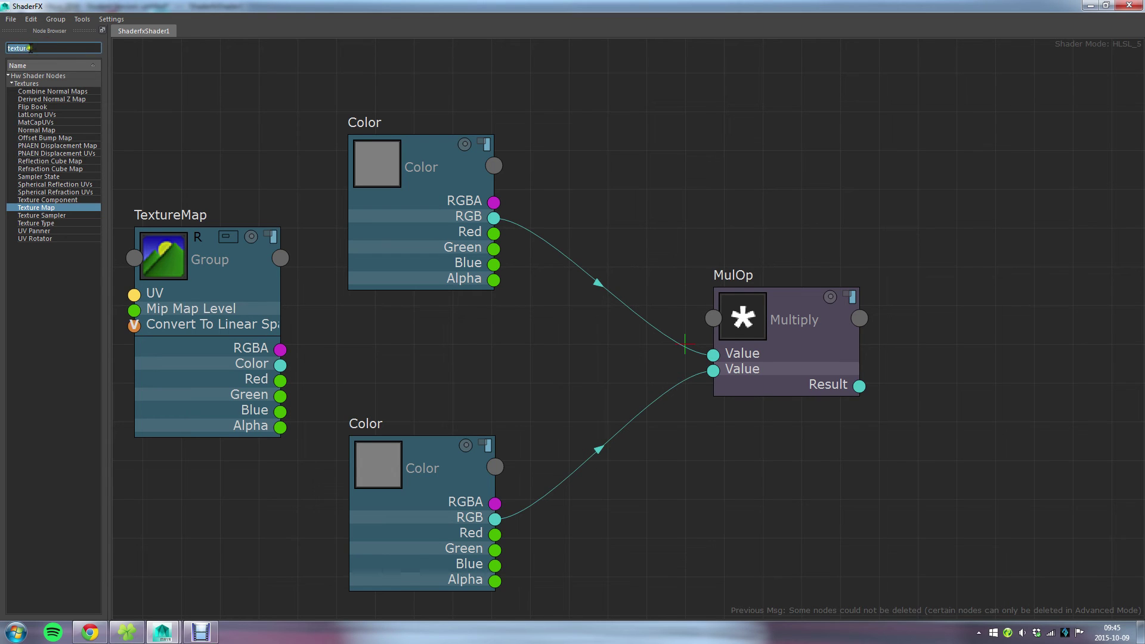
scroll(274, 128, down, 1)
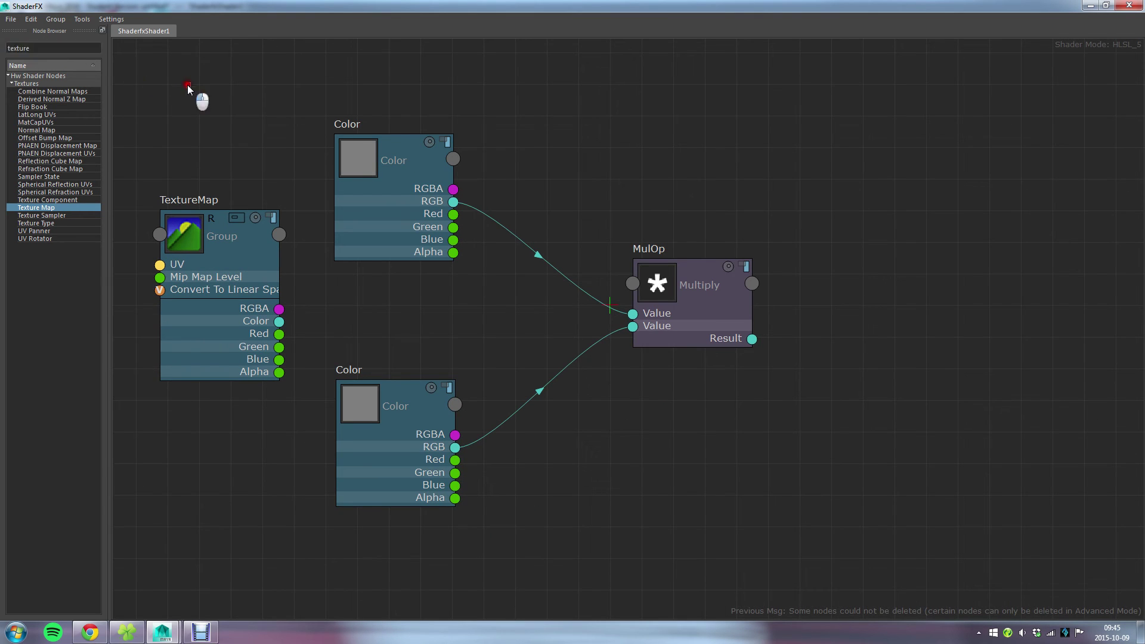
middle_drag(199, 97, 245, 110)
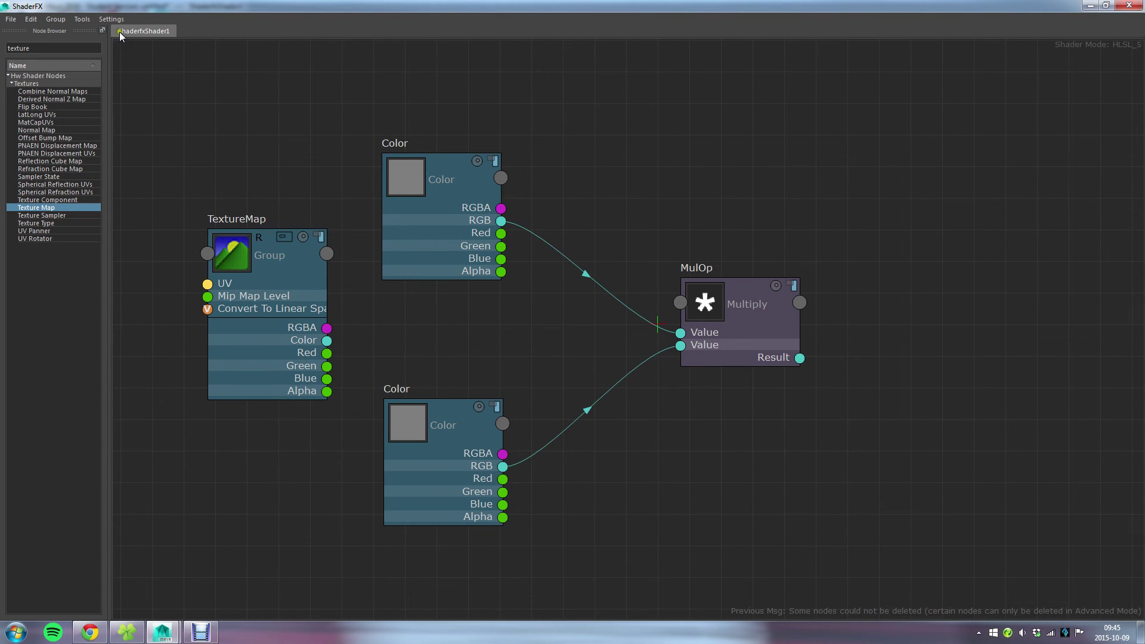
drag(614, 6, 442, 65)
Step: Fit all nodes in view and nudge the TextureMap node lower left
click(388, 171)
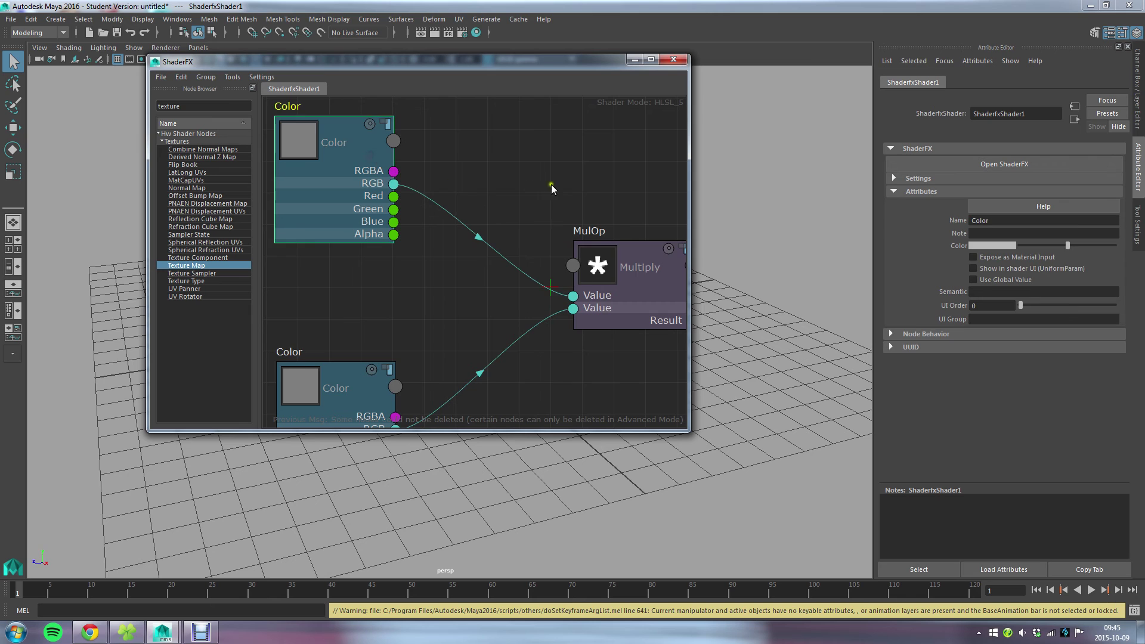
key(a)
click(400, 219)
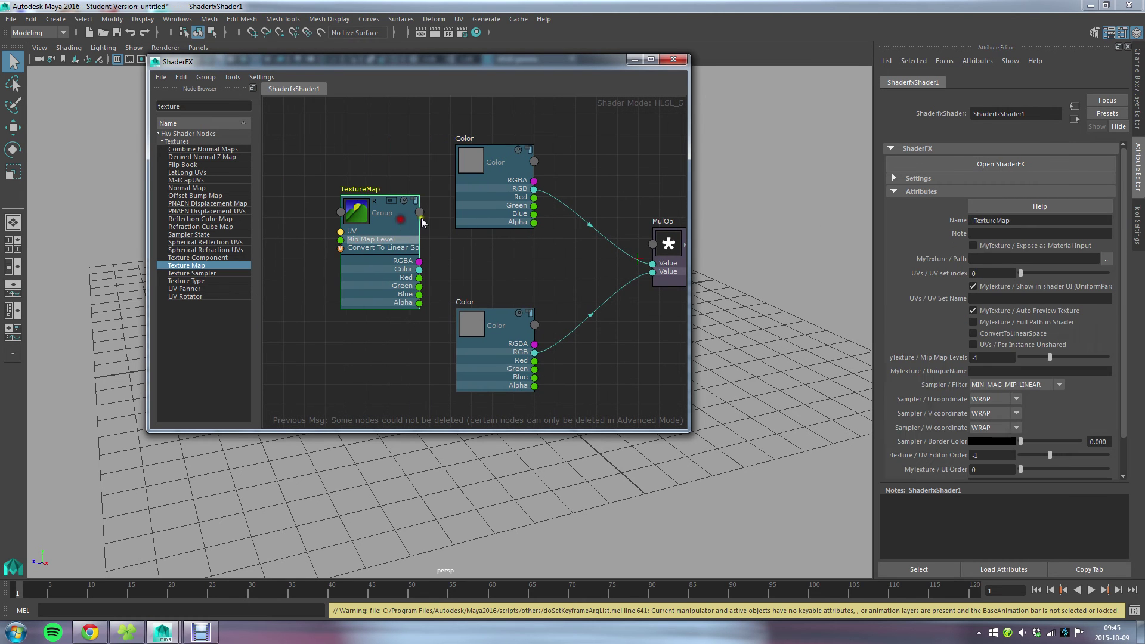
drag(377, 210, 356, 222)
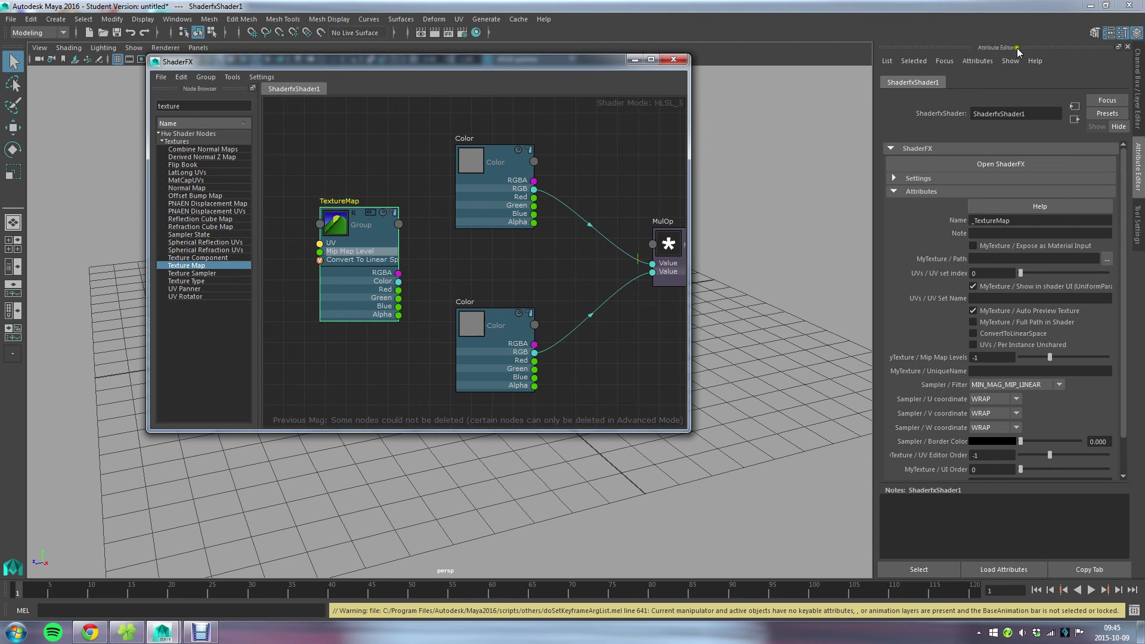
Step: Turn on Show Property Panel and maximise the ShaderFX editor
click(261, 77)
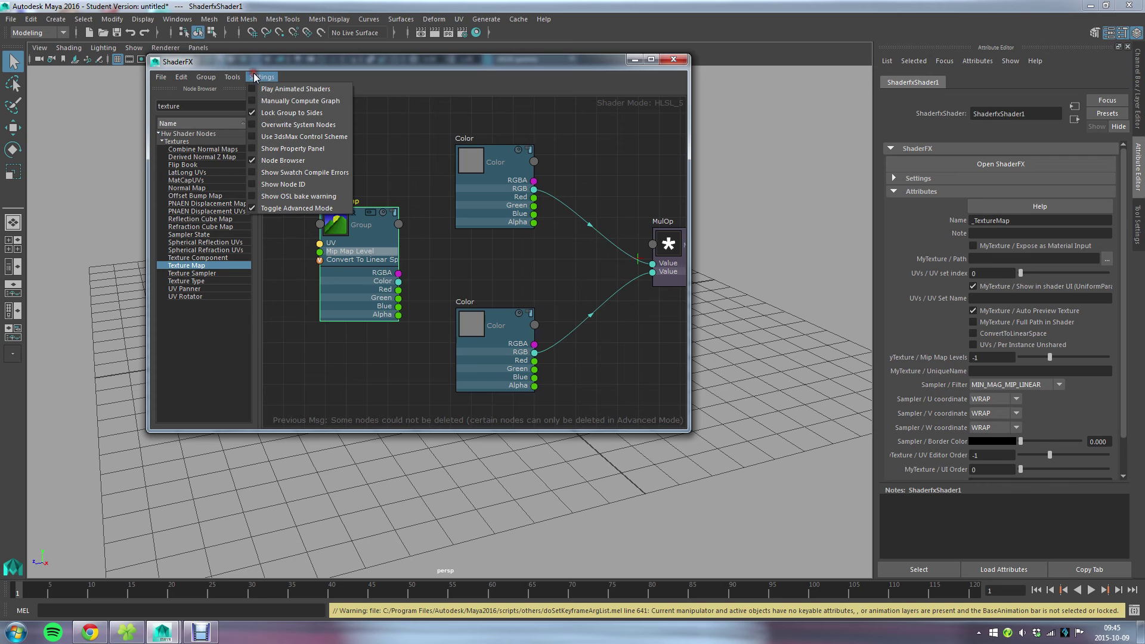
click(284, 146)
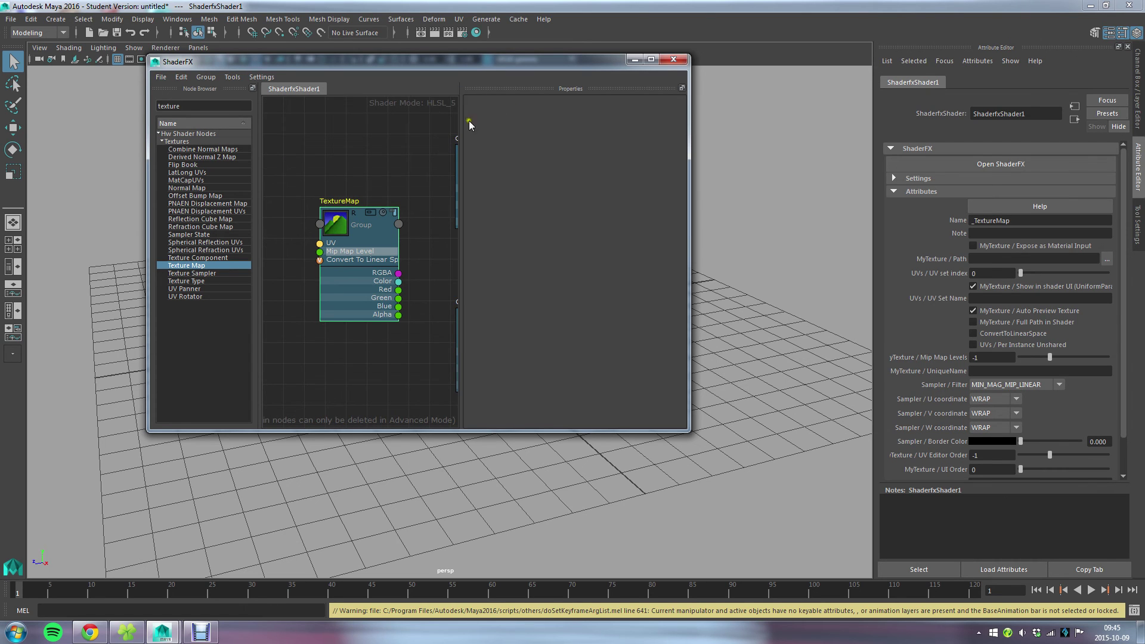
double_click(482, 60)
Step: Inspect the properties of the TextureMap and both Color nodes
click(831, 312)
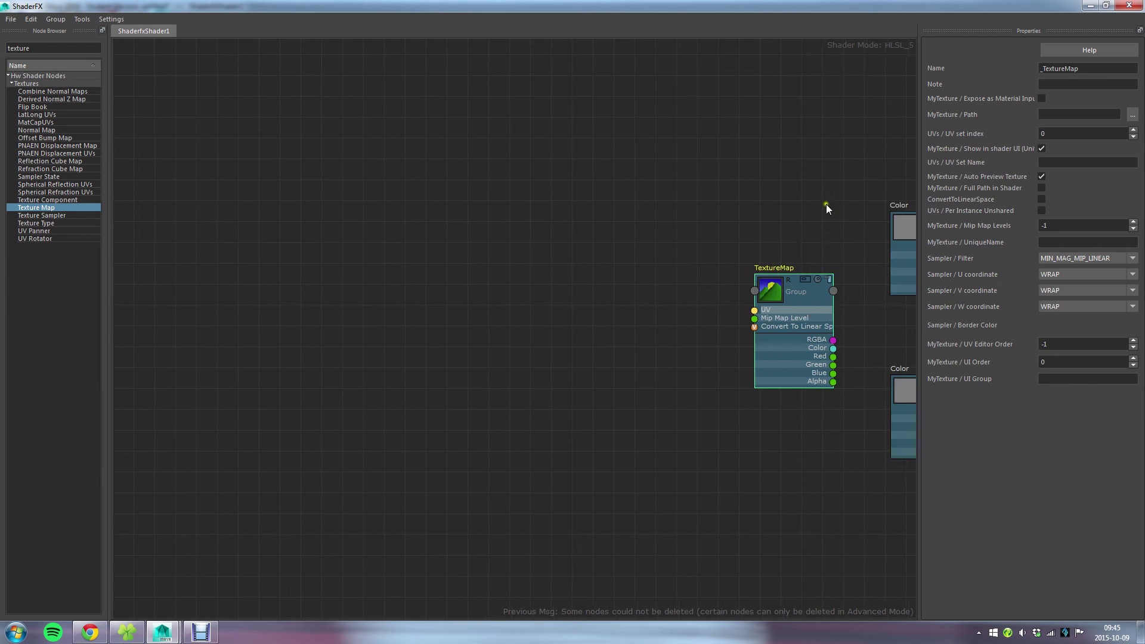
middle_drag(826, 204, 402, 207)
click(528, 230)
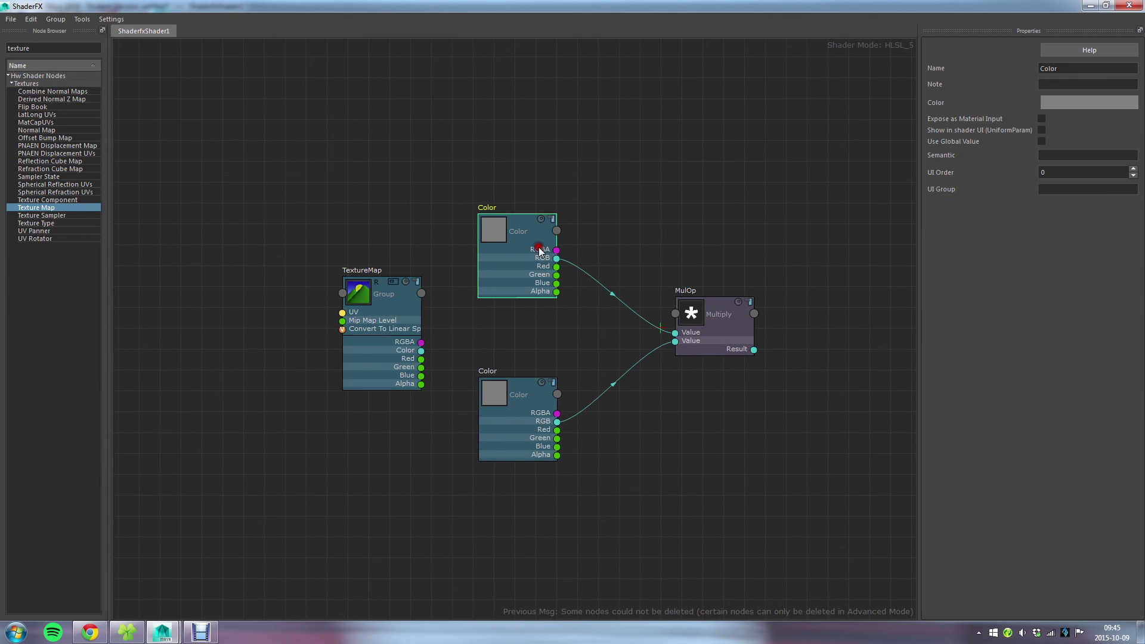
click(555, 404)
click(399, 310)
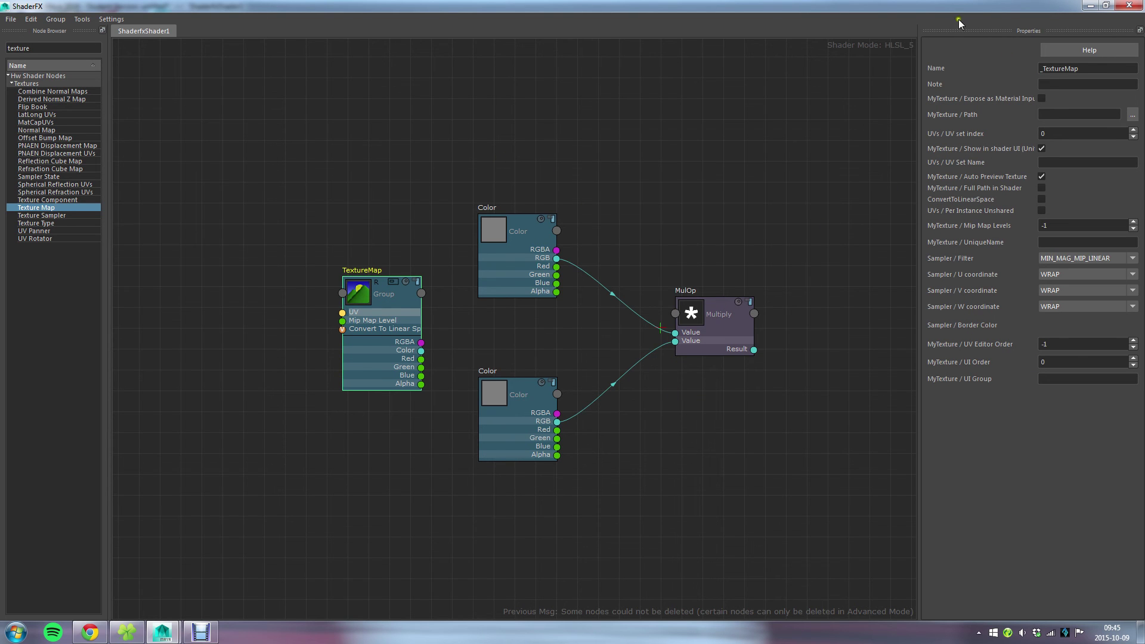
Step: Float the editor, bring the nodes back into view and maximise it again
drag(949, 7, 485, 85)
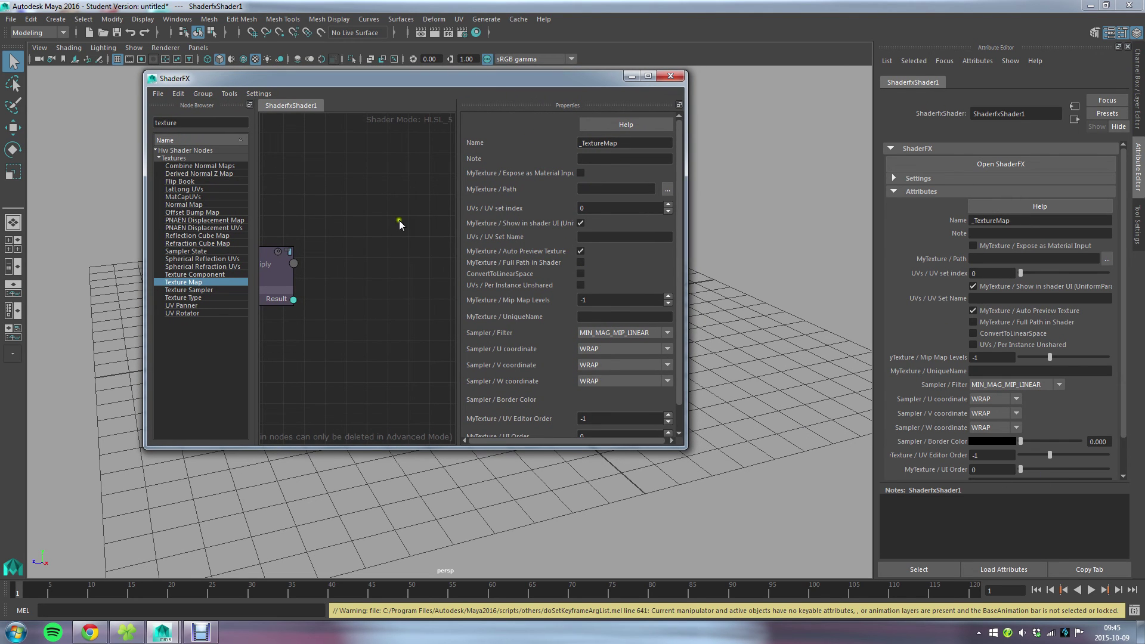
middle_drag(329, 216, 470, 254)
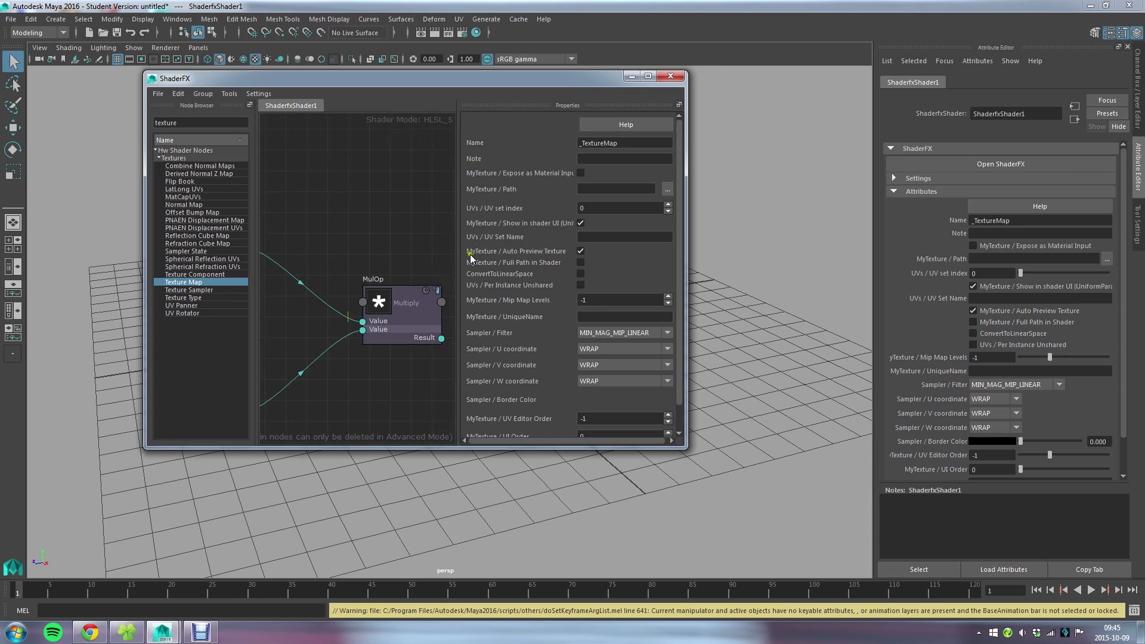
double_click(482, 85)
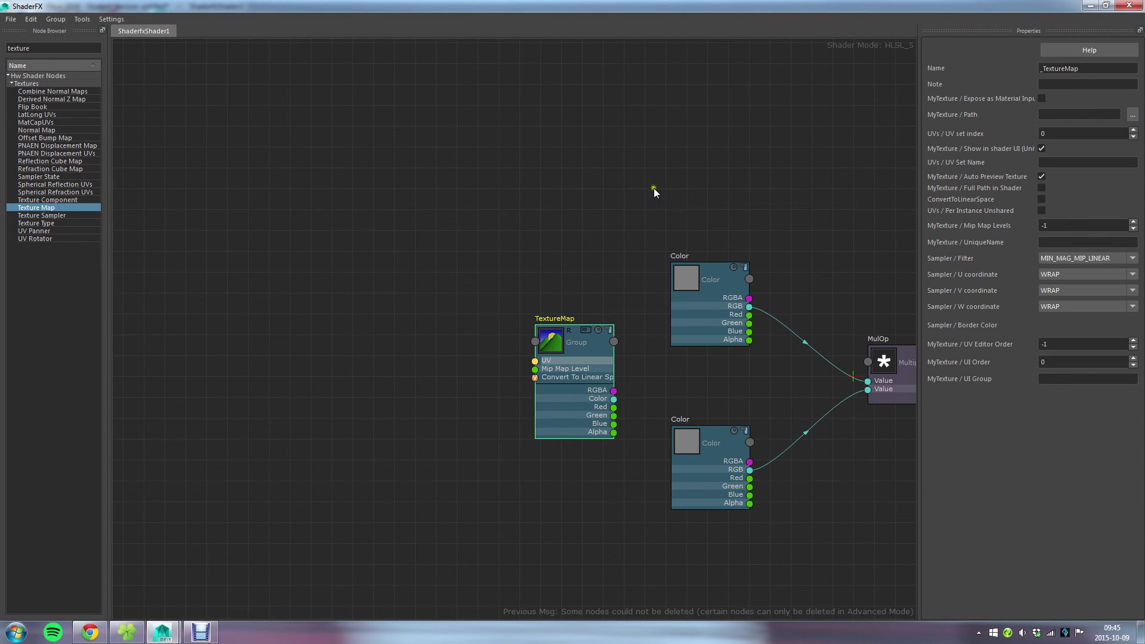
Step: Frame the whole ShaderFX graph and wire the upper Color's RGB into MulOp
key(a)
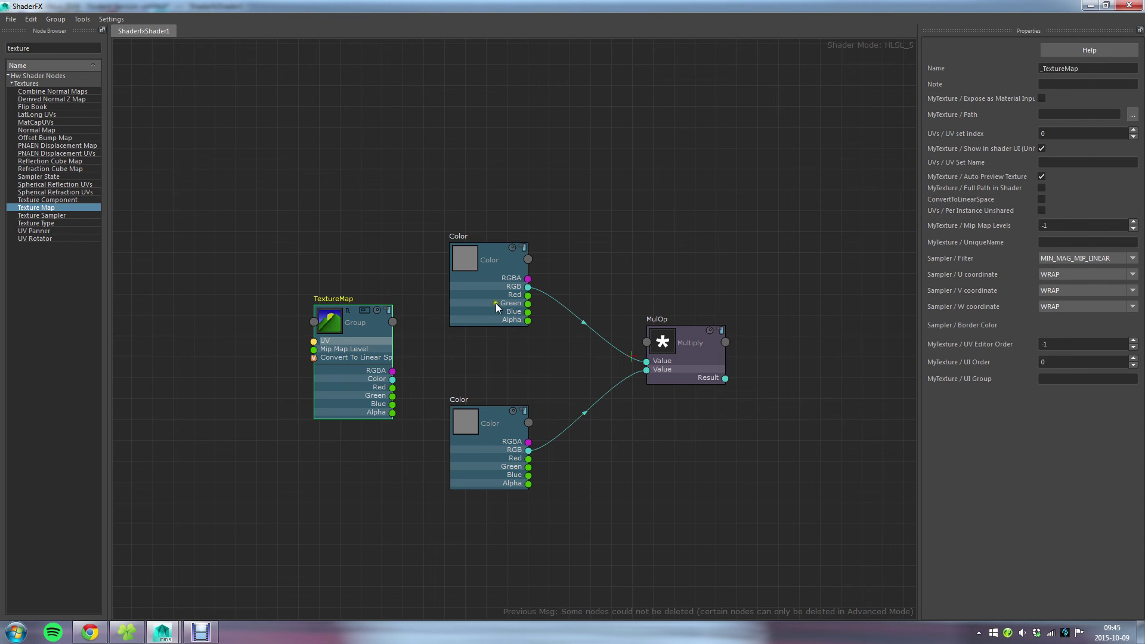
key(a)
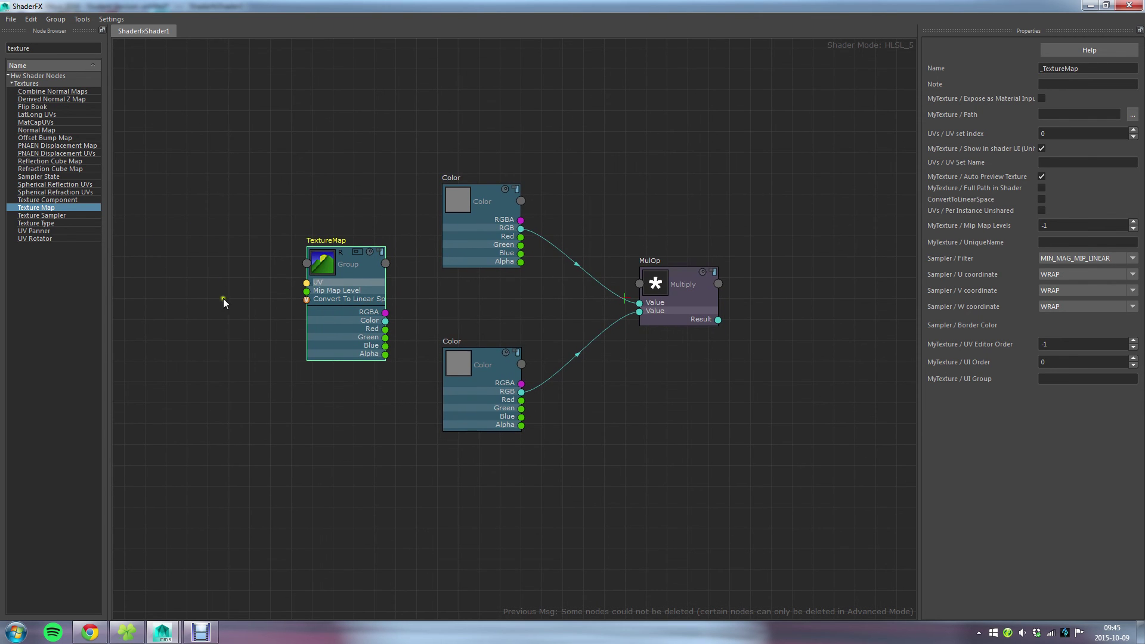
scroll(513, 229, up, 2)
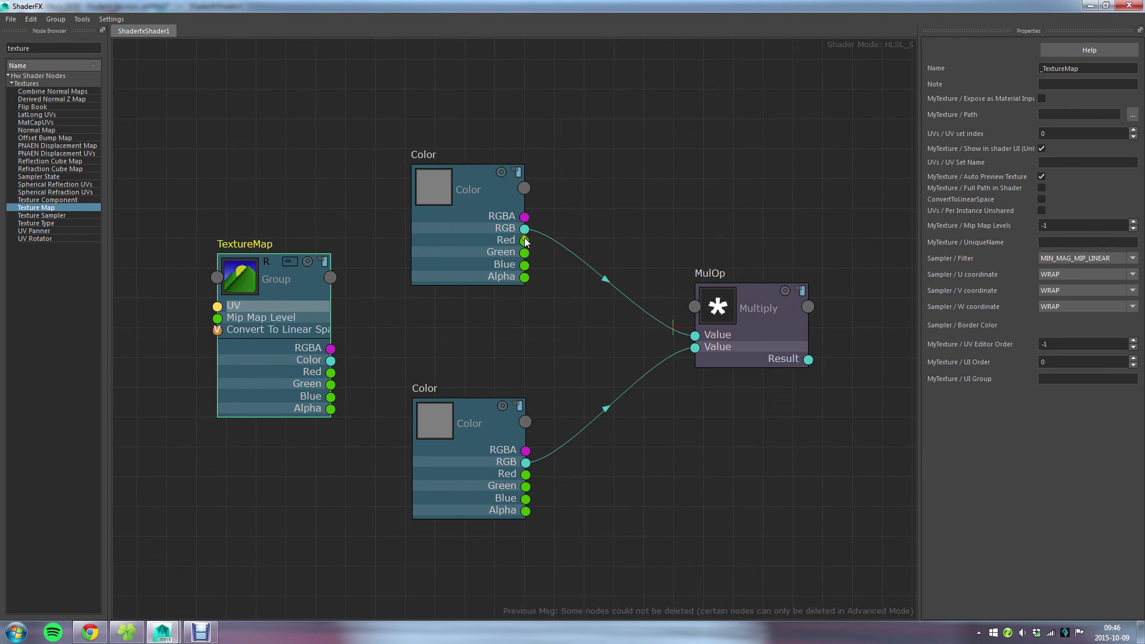
drag(524, 228, 692, 345)
Step: Delete that wire, then wire both Color nodes' RGB outputs into MulOp's upper Value input
click(605, 278)
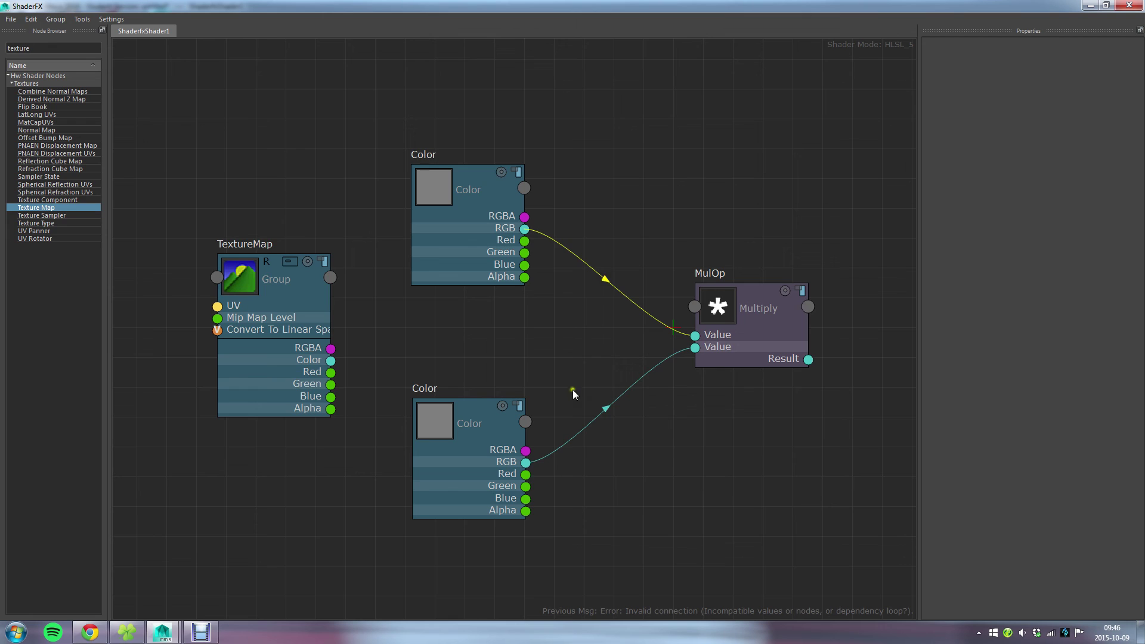
key(Delete)
drag(525, 229, 695, 336)
mouse_move(526, 467)
mouse_down()
mouse_move(596, 391)
mouse_move(695, 335)
mouse_up()
Step: Remove the wire into MulOp's upper Value, then test-drag from the top Color's Red and RGB outputs and TextureMap's UV input
click(653, 356)
key(Delete)
scroll(553, 209, up, 1)
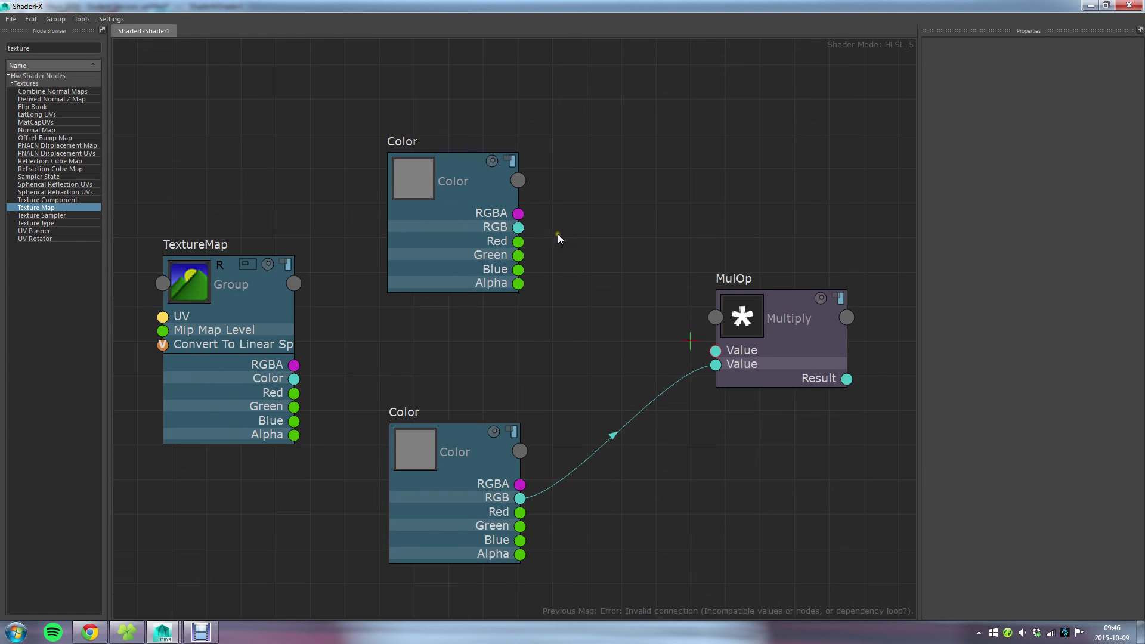
drag(519, 242, 591, 256)
drag(519, 241, 663, 195)
drag(519, 227, 620, 210)
drag(162, 316, 138, 195)
scroll(436, 331, down, 2)
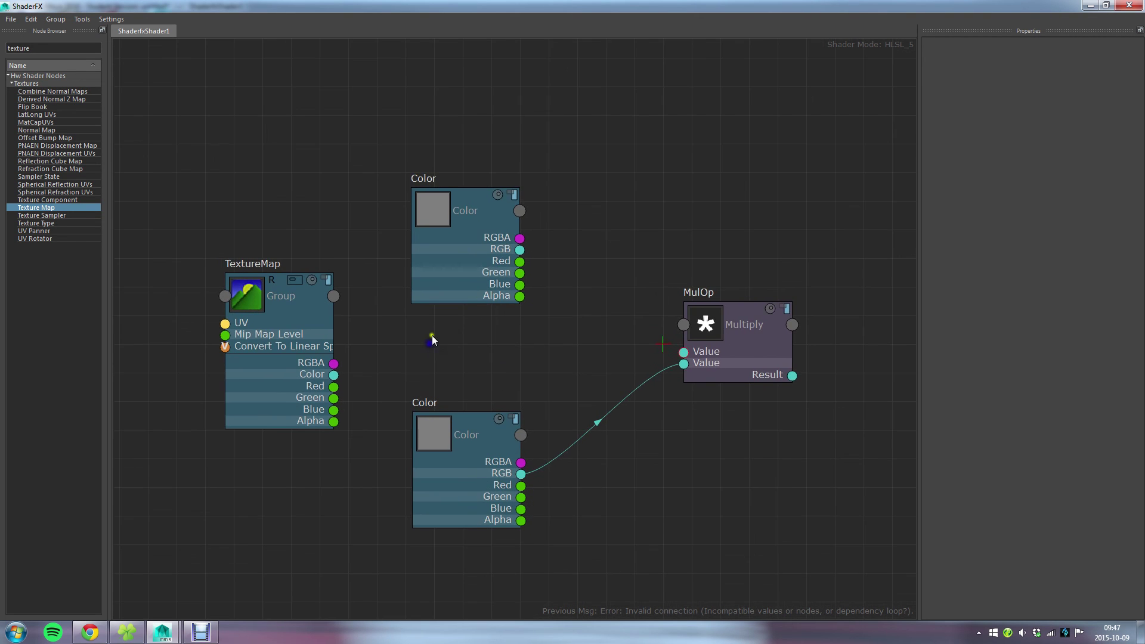
middle_drag(435, 331, 446, 285)
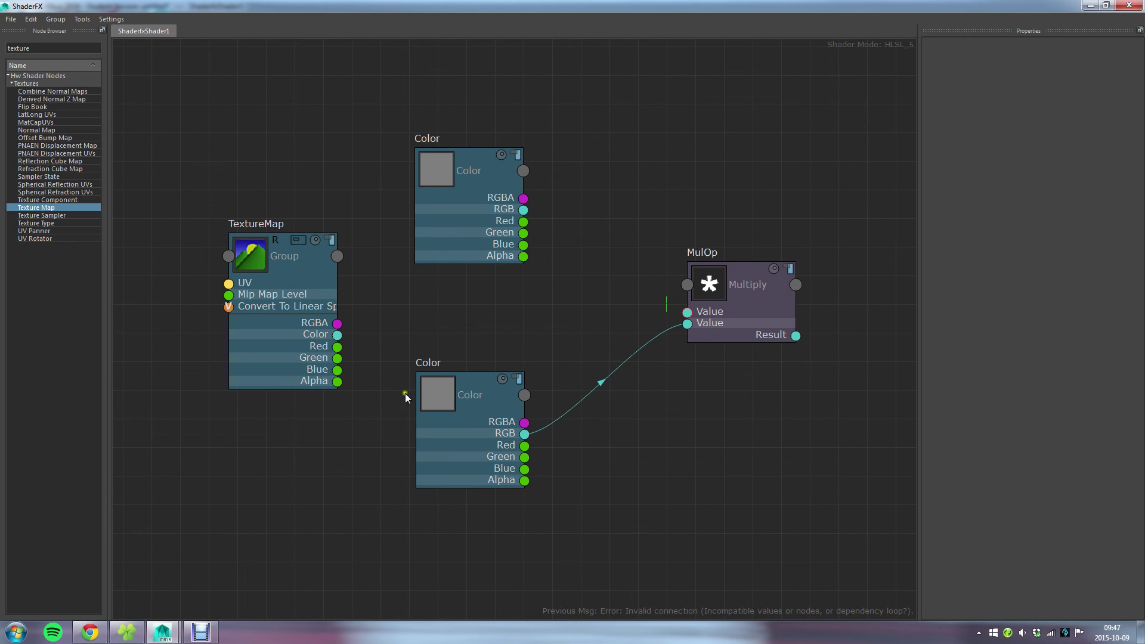
scroll(587, 286, down, 3)
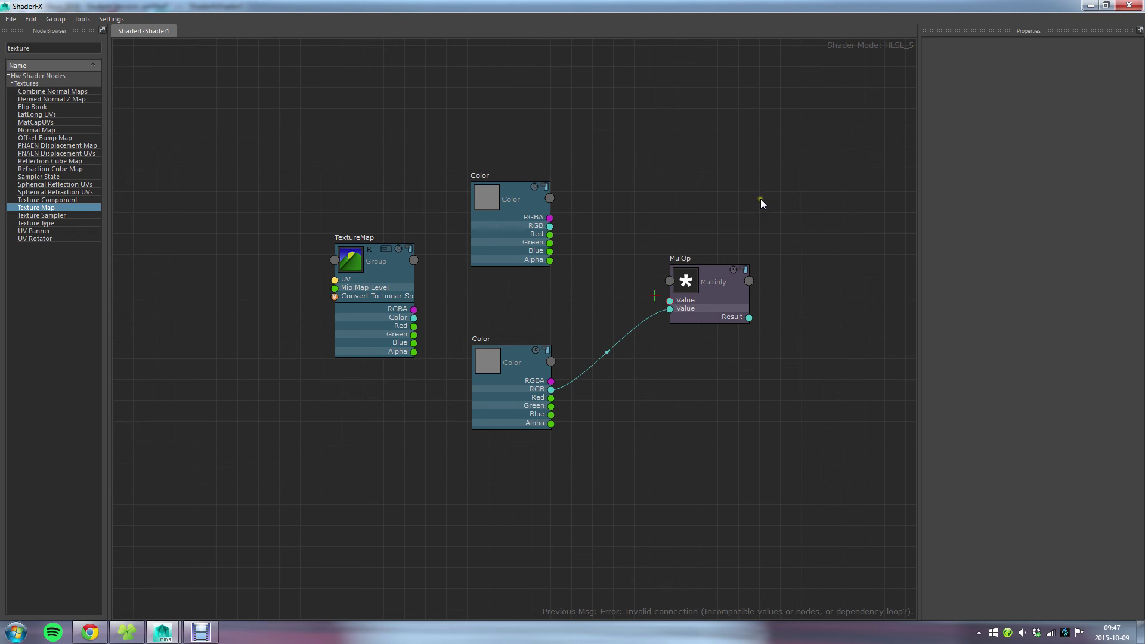
click(638, 145)
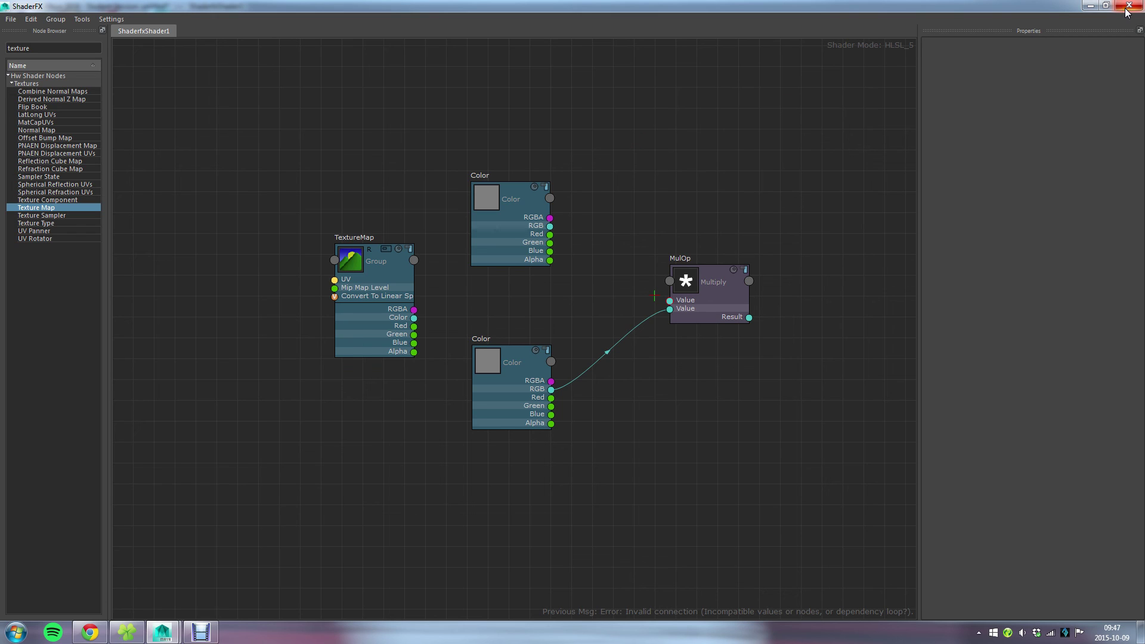